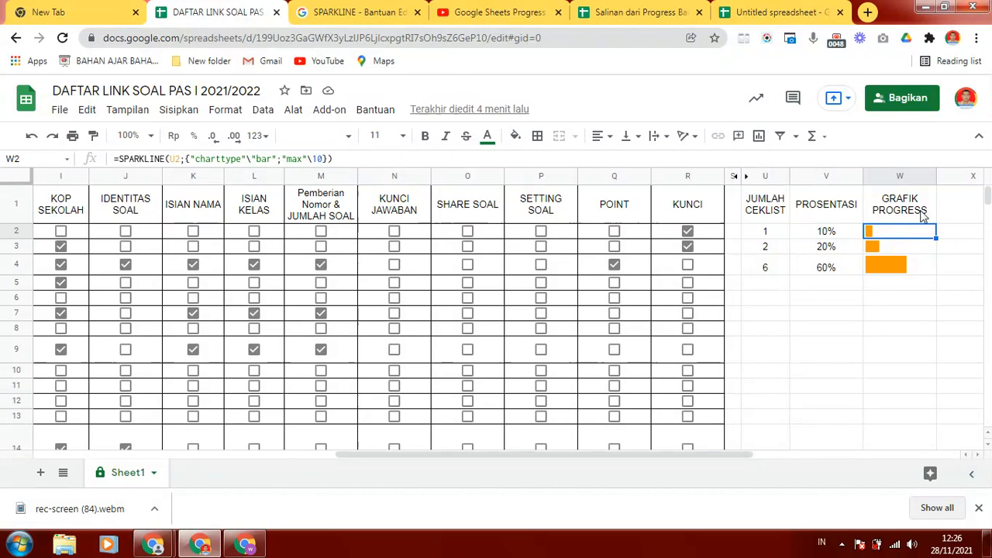
- Examine the GRAFIK PROGRESS formulas in W2, W3 and W5 and the PROSENTASI formula in V2
{"action": "left_click", "coordinate": [913, 250]}
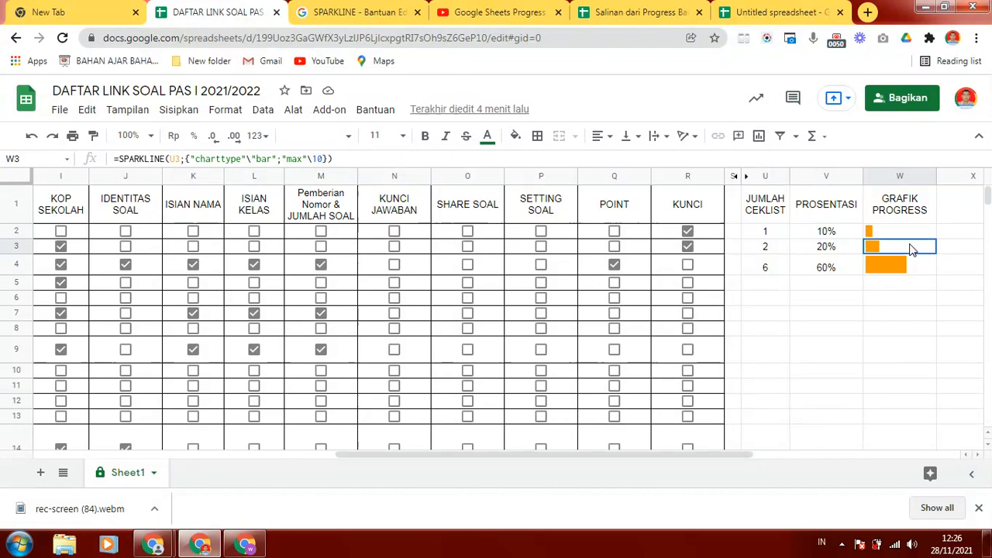
{"action": "left_click", "coordinate": [911, 230]}
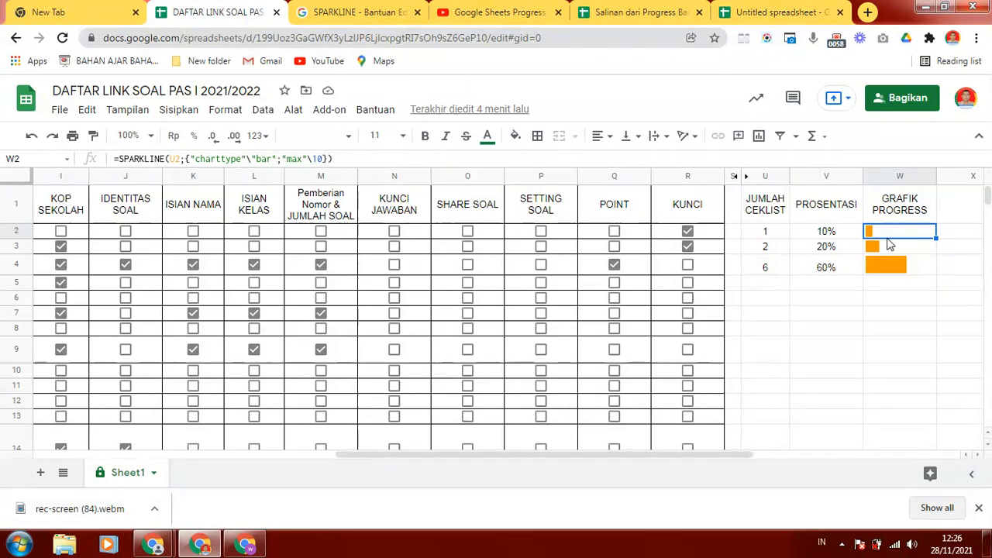
{"action": "left_click", "coordinate": [888, 290]}
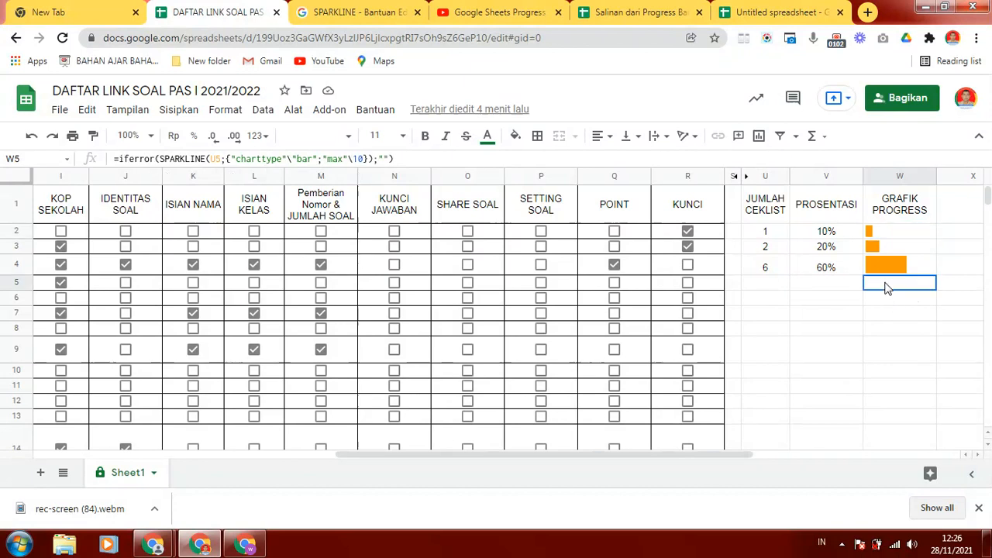
{"action": "left_click", "coordinate": [848, 231]}
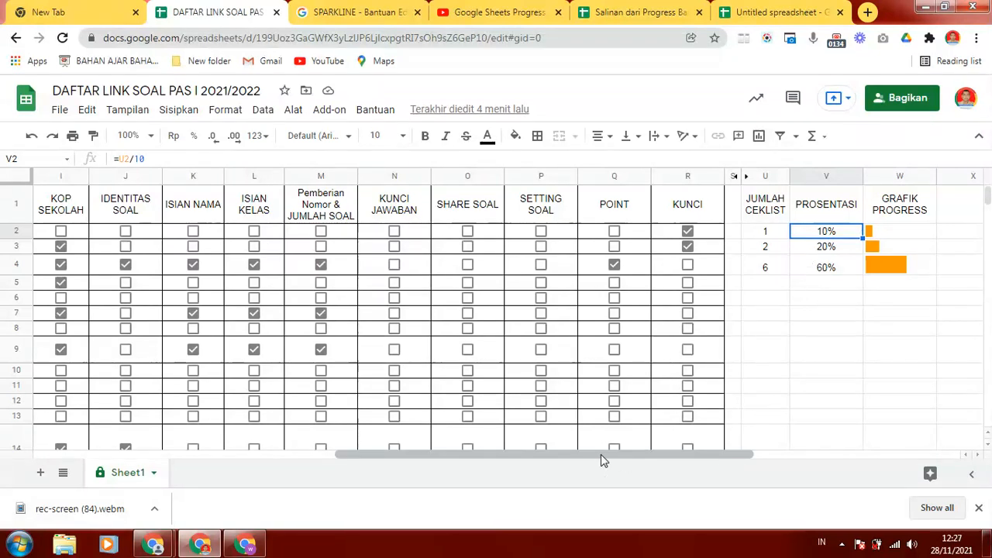
- Examine the sheet's columns from NAMA GURU through the checkbox criteria to GRAFIK PROGRESS
{"action": "left_click_drag", "start_coordinate": [600, 455], "coordinate": [273, 498]}
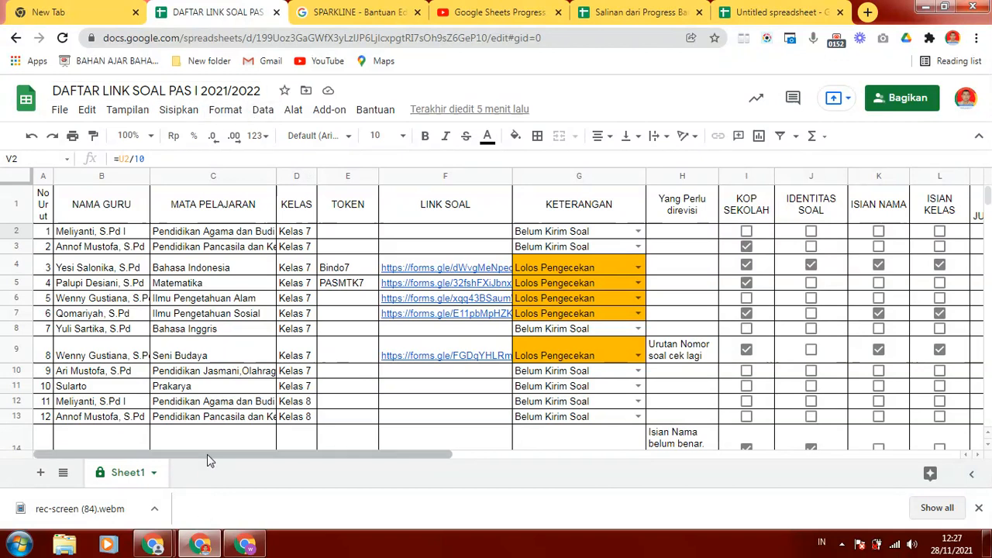
{"action": "left_click_drag", "start_coordinate": [207, 454], "coordinate": [80, 454]}
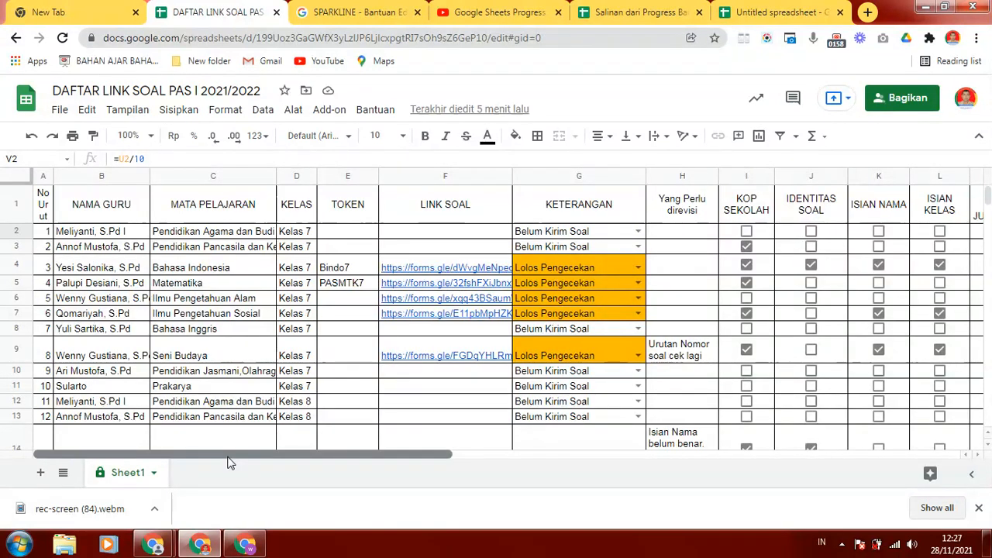
{"action": "left_click_drag", "start_coordinate": [237, 455], "coordinate": [177, 456]}
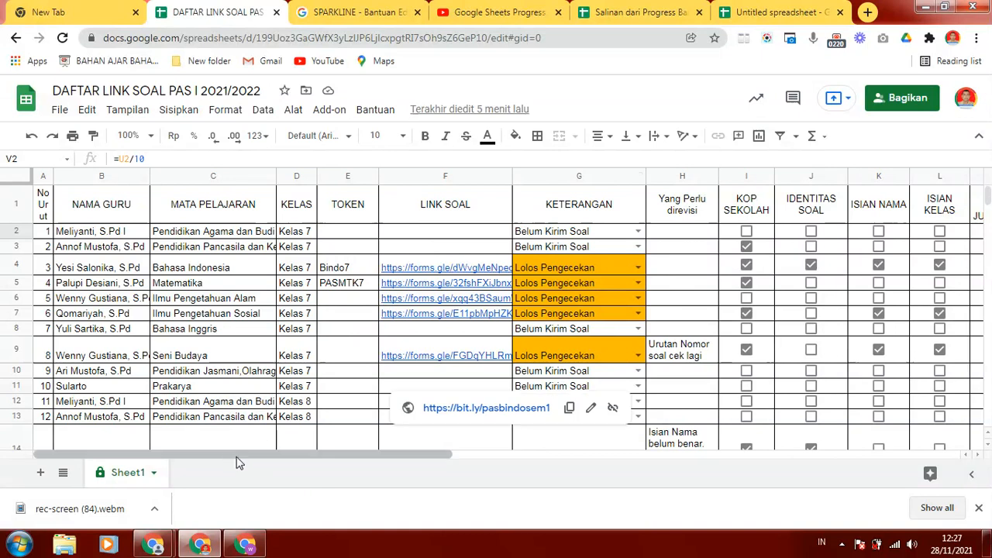
{"action": "left_click_drag", "start_coordinate": [228, 456], "coordinate": [361, 429]}
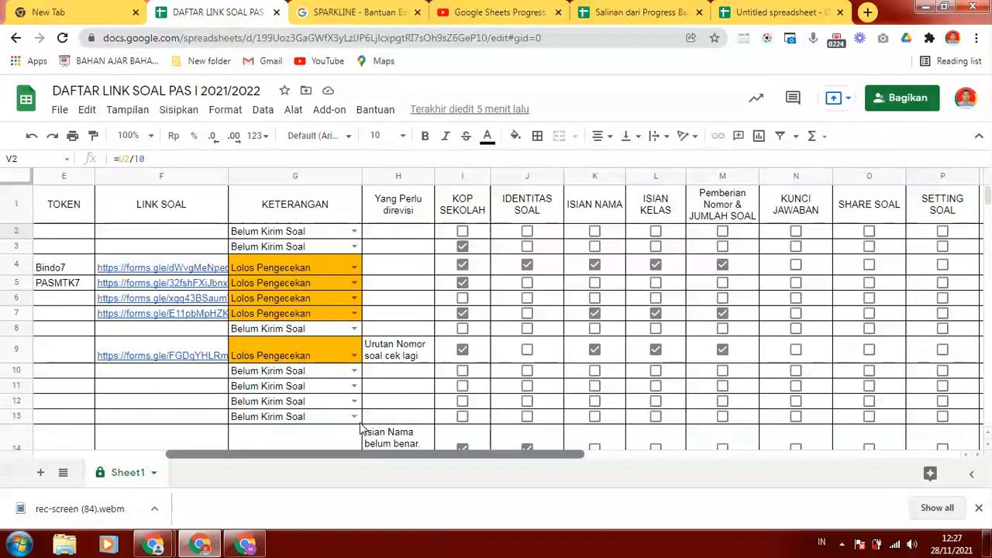
{"action": "left_click_drag", "start_coordinate": [361, 429], "coordinate": [434, 410]}
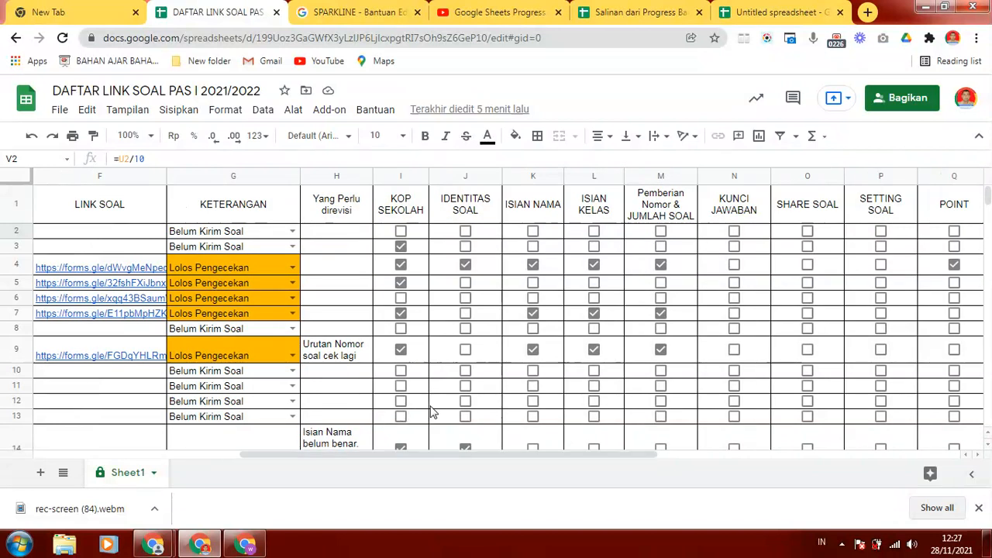
{"action": "left_click_drag", "start_coordinate": [414, 457], "coordinate": [514, 449]}
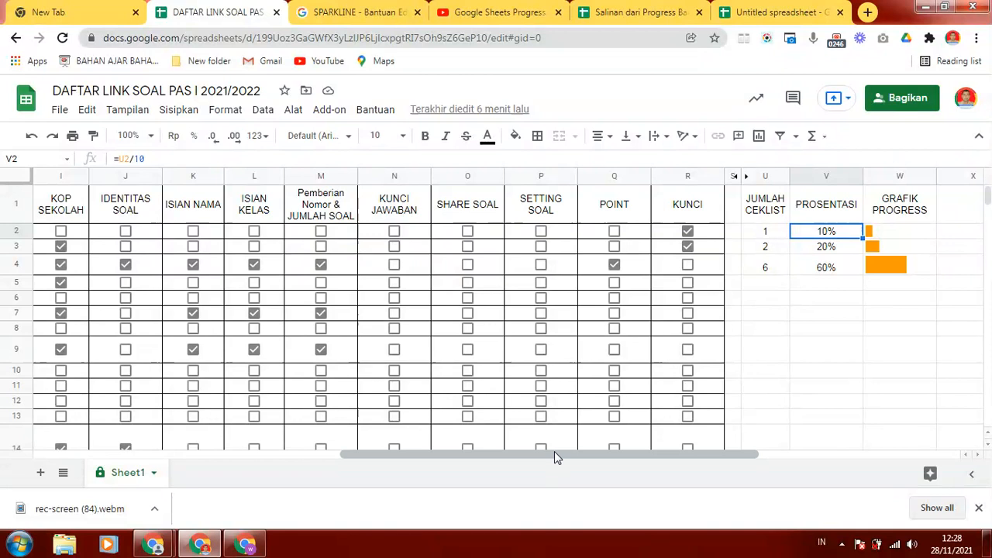
{"action": "left_click_drag", "start_coordinate": [472, 452], "coordinate": [153, 500]}
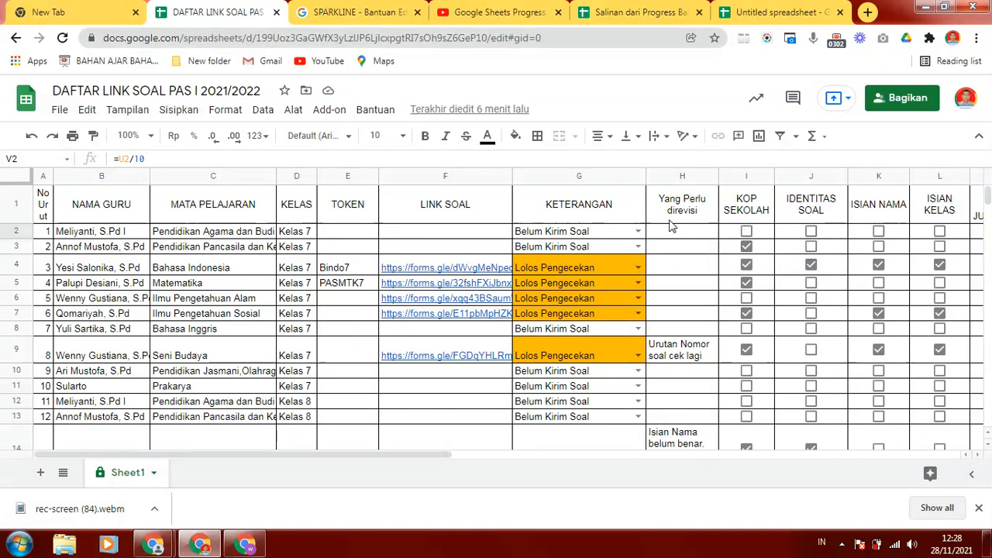
- Examine the KETERANGAN status options in G3 and the columns from KELAS to Yang Perlu direvisi
{"action": "left_click", "coordinate": [638, 247]}
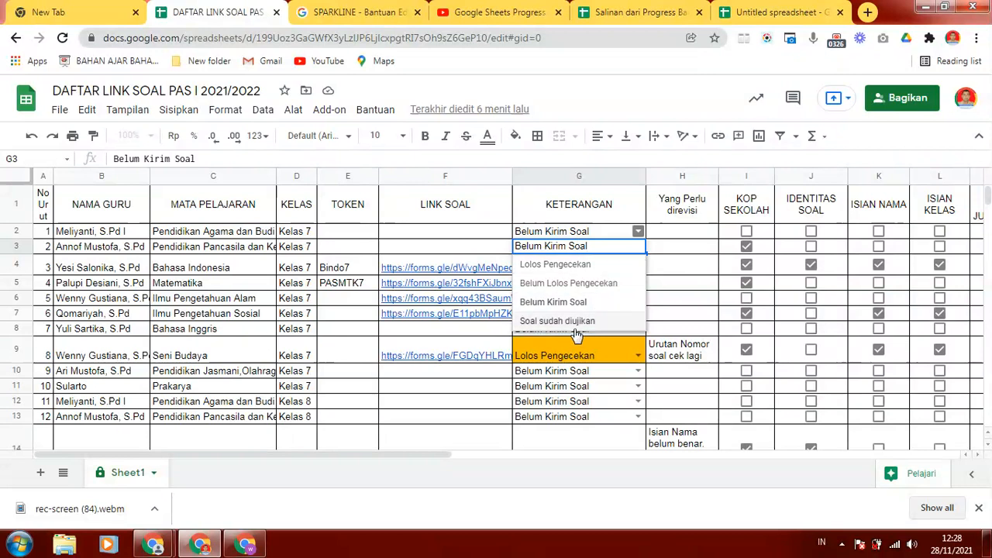
{"action": "left_click", "coordinate": [480, 233]}
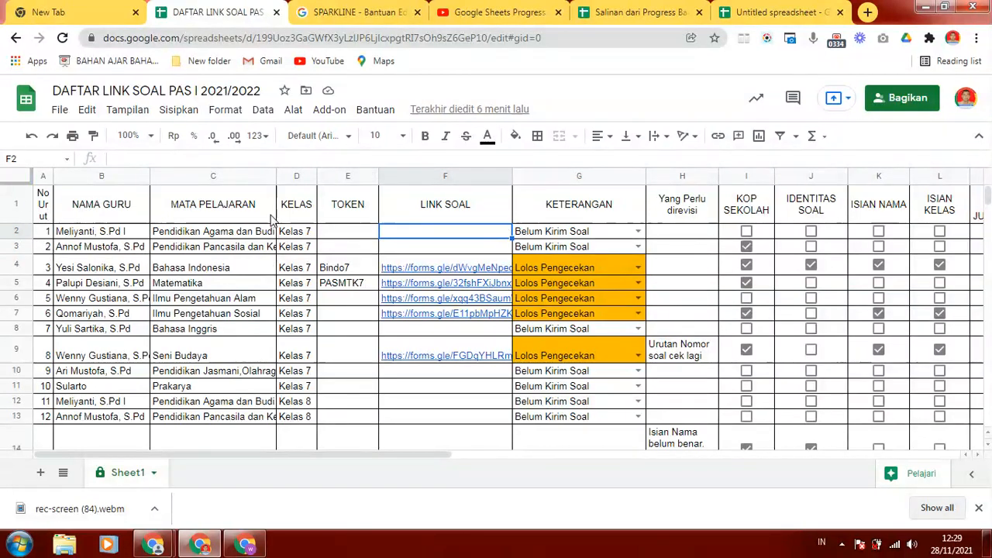
{"action": "left_click", "coordinate": [296, 178]}
{"action": "left_click", "coordinate": [409, 176]}
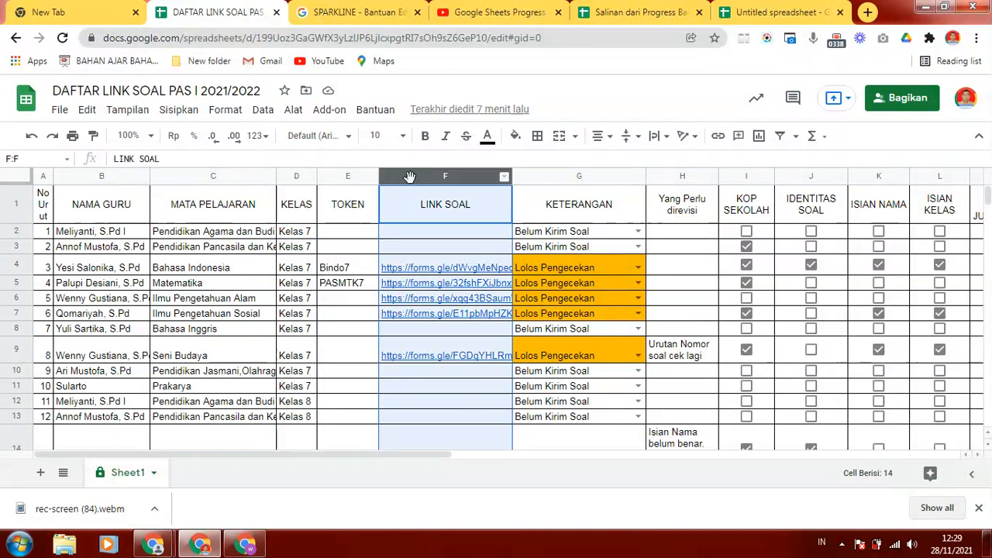
{"action": "left_click", "coordinate": [538, 177]}
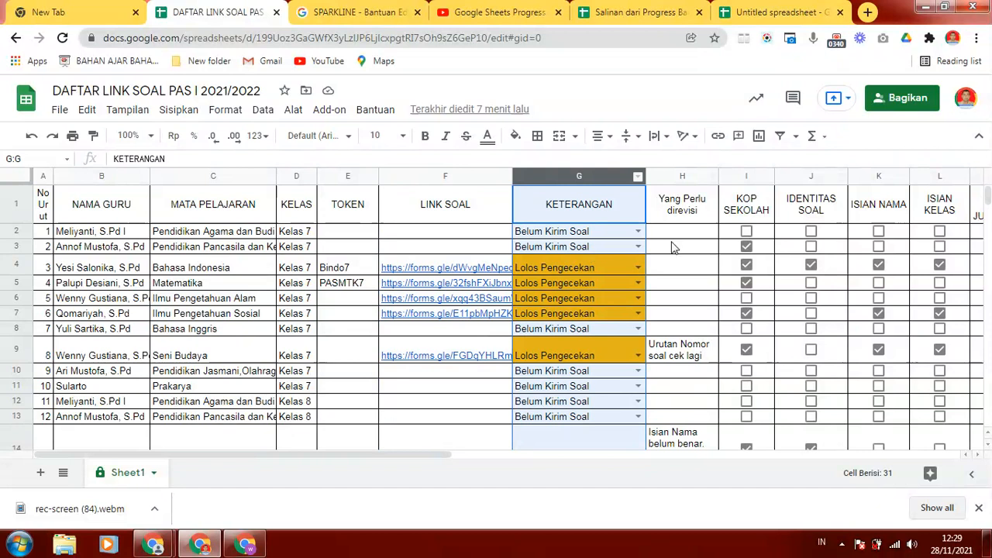
{"action": "left_click", "coordinate": [663, 177]}
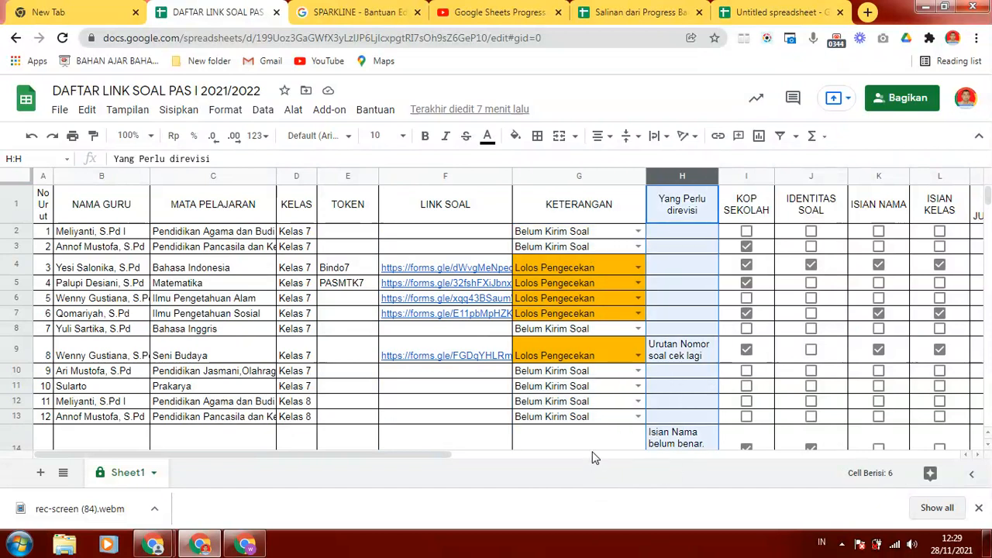
- Tick the KOP SEKOLAH and IDENTITAS SOAL checkboxes in row 2
{"action": "scroll", "coordinate": [612, 451], "scroll_direction": "right", "scroll_amount": 1}
{"action": "left_click_drag", "start_coordinate": [424, 454], "coordinate": [624, 453]}
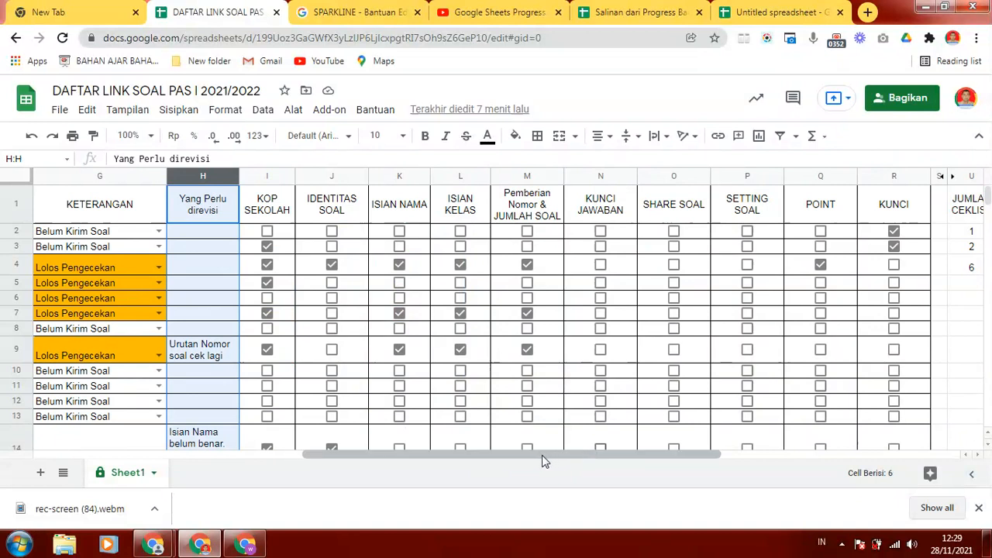
{"action": "left_click_drag", "start_coordinate": [543, 457], "coordinate": [574, 460]}
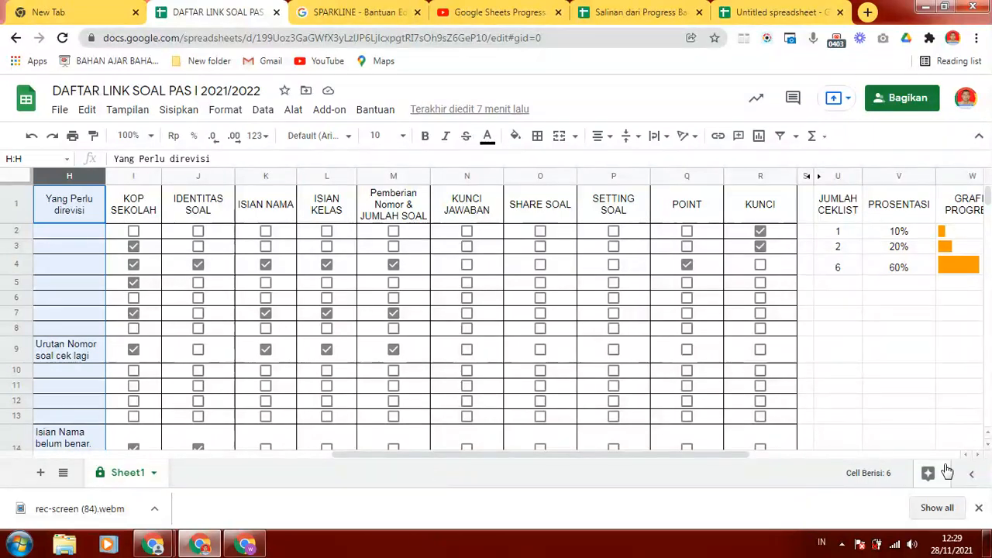
{"action": "left_click_drag", "start_coordinate": [422, 463], "coordinate": [448, 469]}
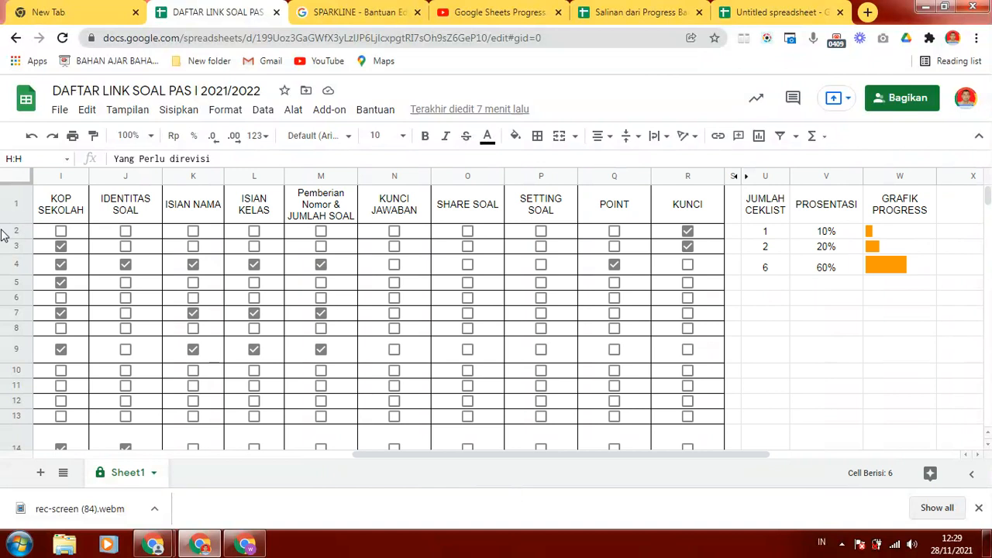
{"action": "left_click", "coordinate": [62, 232]}
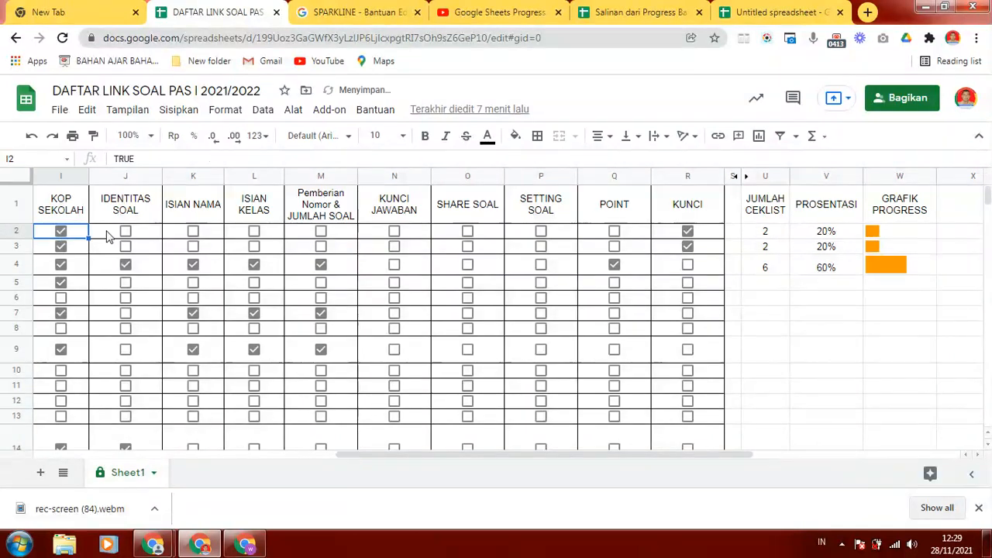
{"action": "left_click", "coordinate": [124, 232]}
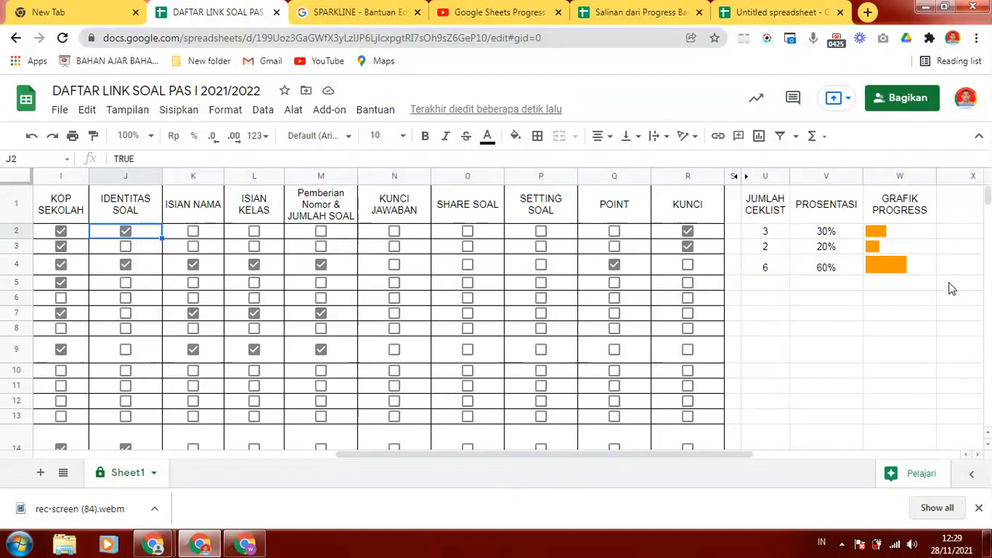
- Examine the GRAFIK PROGRESS formulas in rows 2 and 4 and the JUMLAH CEKLIST and PROSENTASI formulas in row 2
{"action": "left_click", "coordinate": [917, 226]}
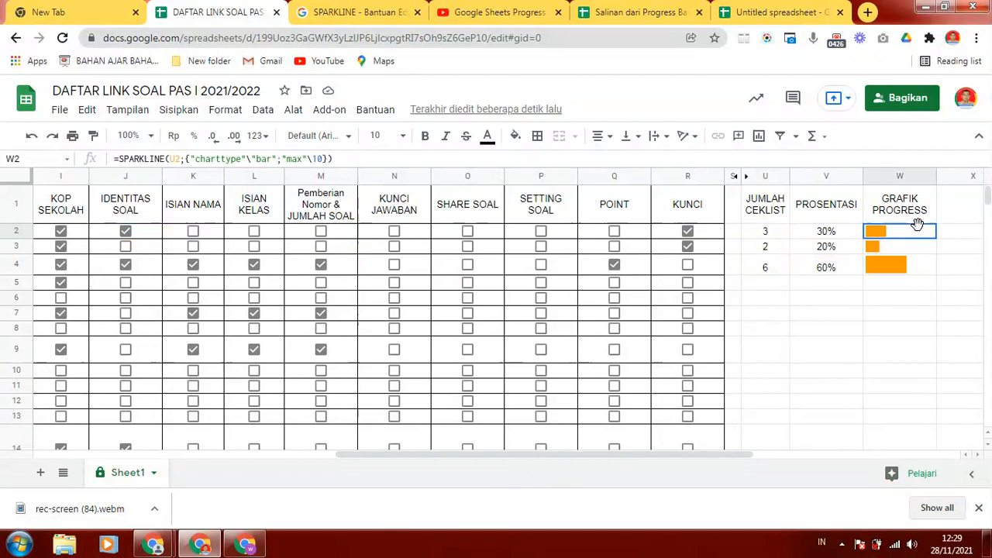
{"action": "left_click", "coordinate": [930, 271]}
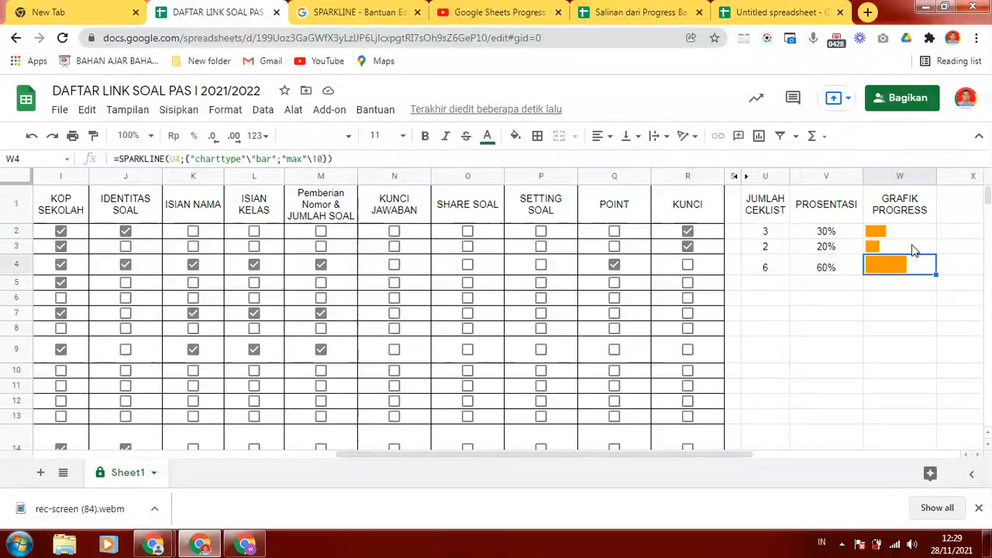
{"action": "left_click", "coordinate": [739, 232]}
{"action": "left_click", "coordinate": [783, 234]}
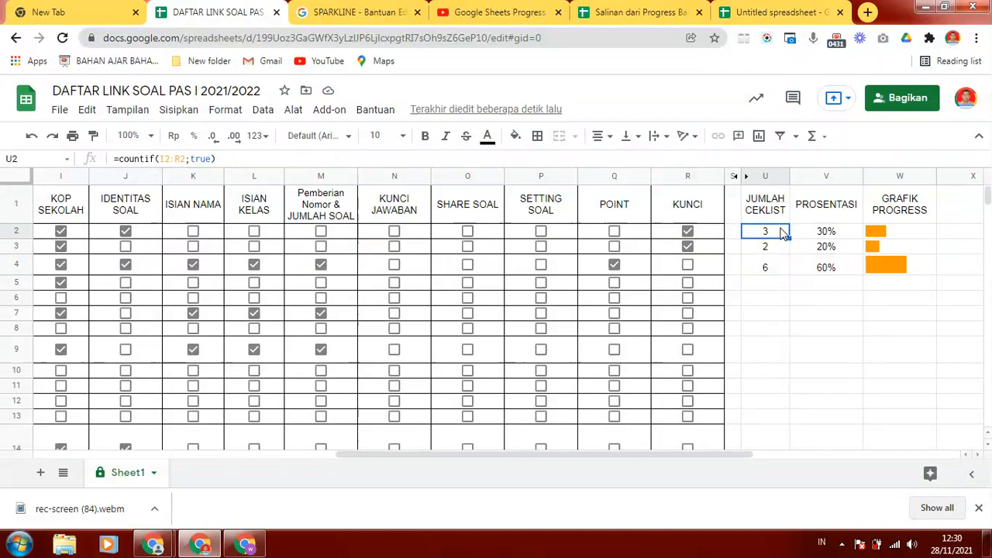
{"action": "left_click", "coordinate": [850, 233]}
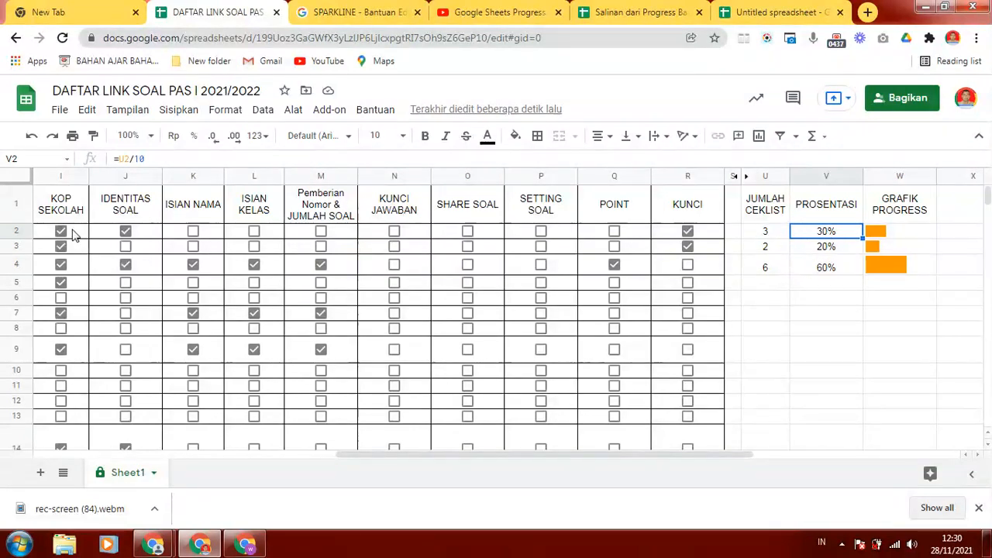
- Examine the checklist columns KOP SEKOLAH and KUNCI, and the count, percentage and chart cells in rows 2 to 5
{"action": "left_click", "coordinate": [64, 175]}
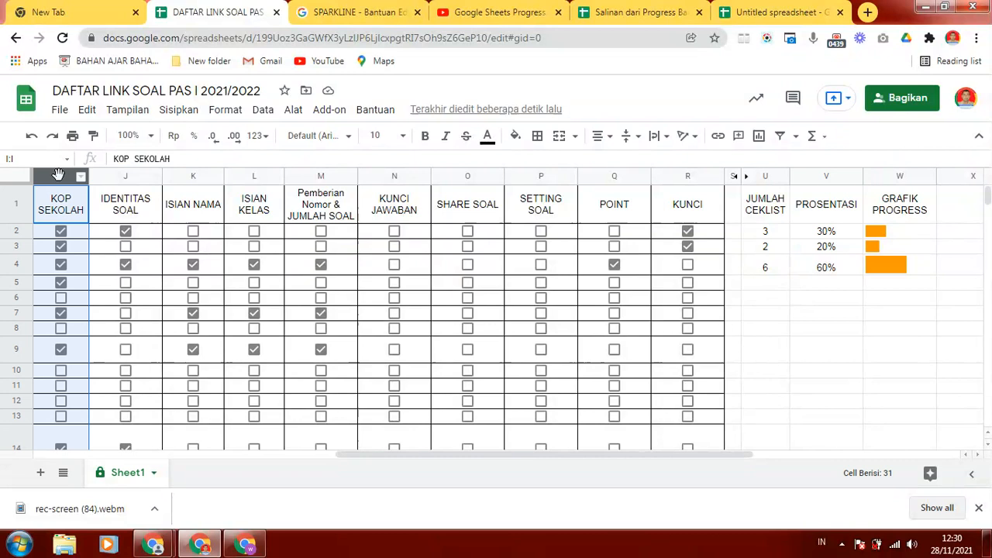
{"action": "left_click", "coordinate": [664, 177]}
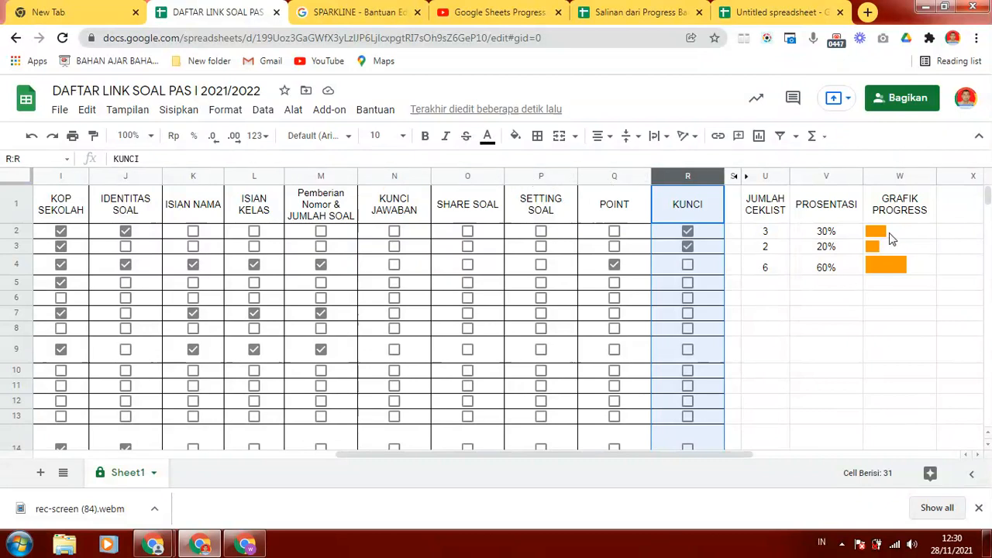
{"action": "left_click", "coordinate": [916, 237]}
{"action": "left_click", "coordinate": [914, 268]}
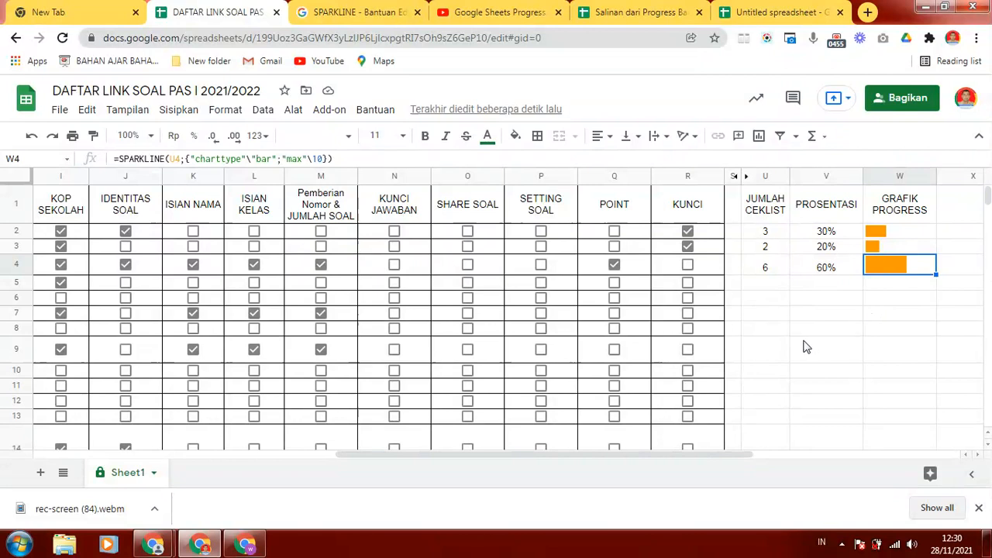
{"action": "left_click", "coordinate": [761, 231]}
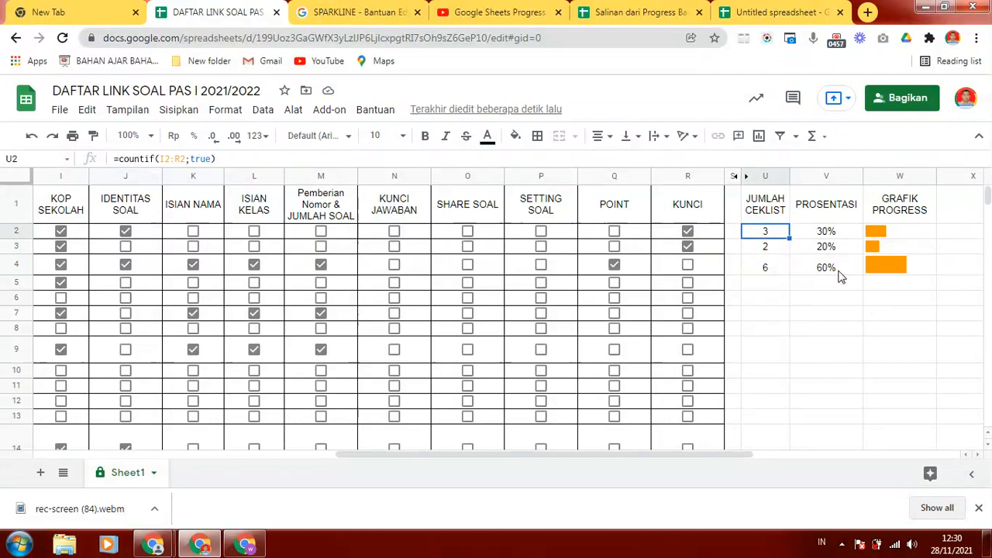
{"action": "left_click", "coordinate": [857, 287]}
{"action": "left_click", "coordinate": [884, 292]}
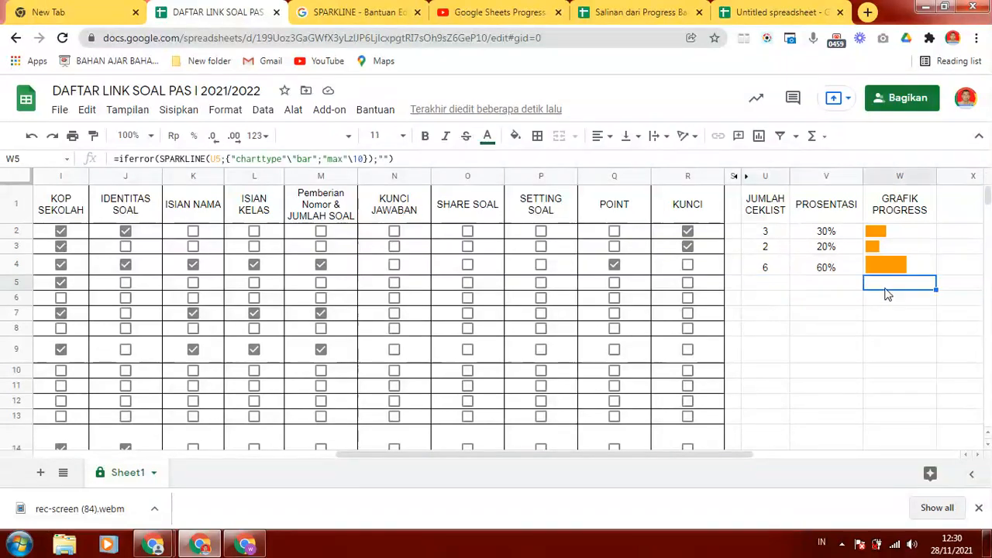
{"action": "left_click", "coordinate": [823, 288]}
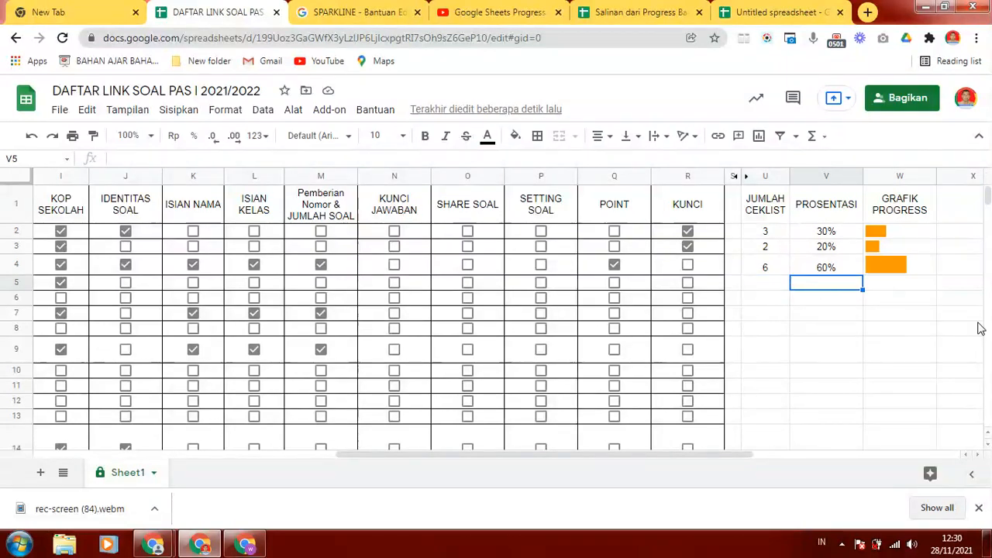
- Clear the JUMLAH CEKLIST cell U2 and re-enter its formula as =countif(I2:R2;true)
{"action": "left_click", "coordinate": [773, 234]}
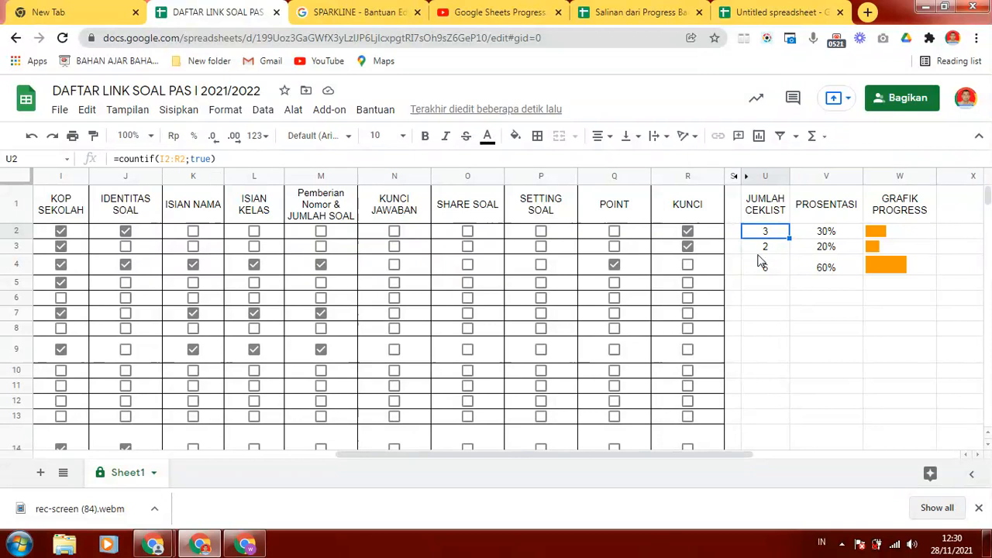
{"action": "key", "text": "Delete"}
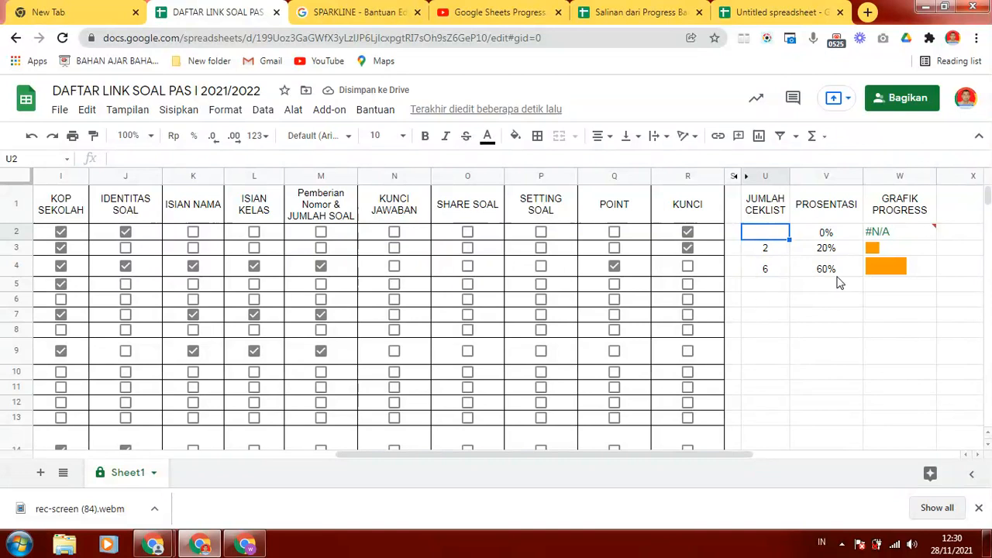
{"action": "type", "text": "=co"}
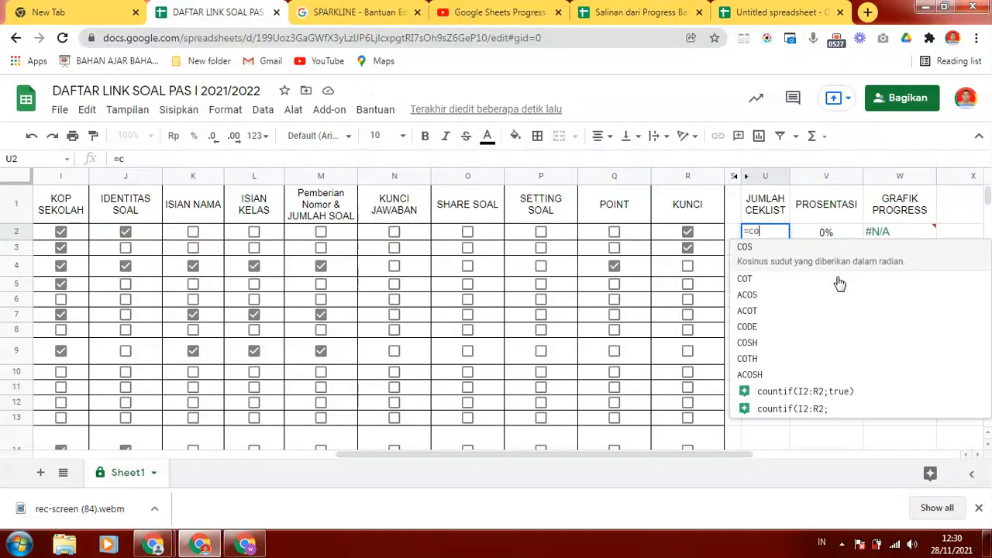
{"action": "type", "text": "untif"}
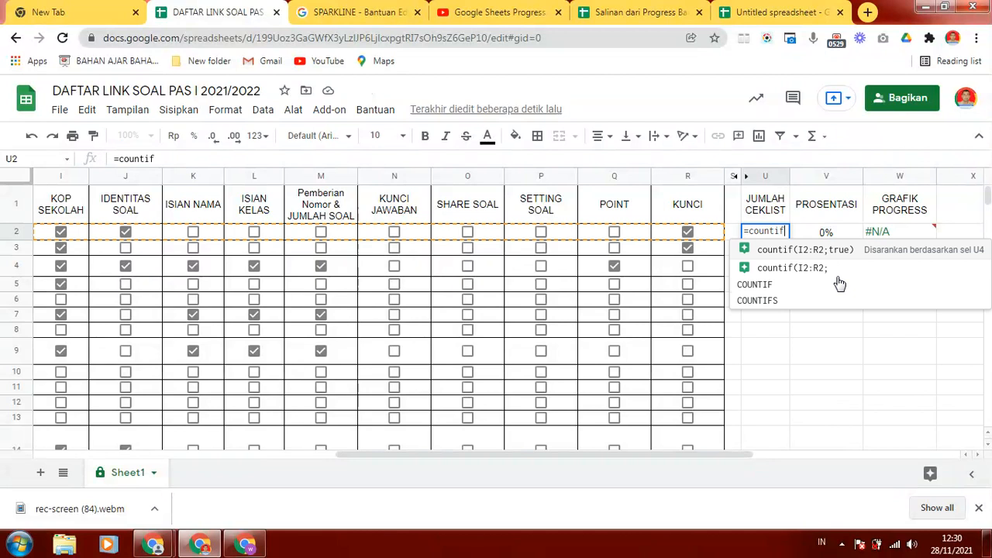
{"action": "type", "text": "("}
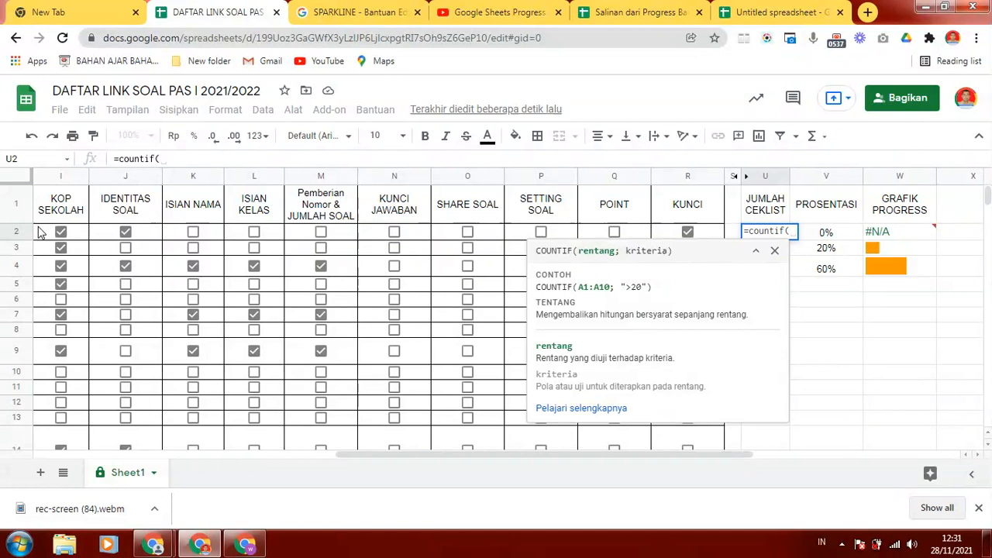
{"action": "left_click_drag", "start_coordinate": [36, 234], "coordinate": [663, 239]}
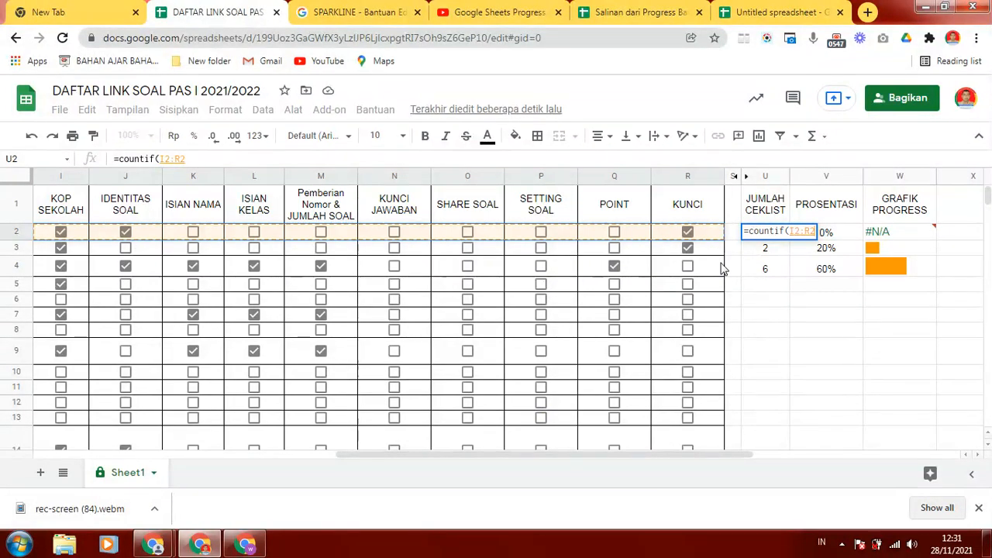
{"action": "type", "text": ";"}
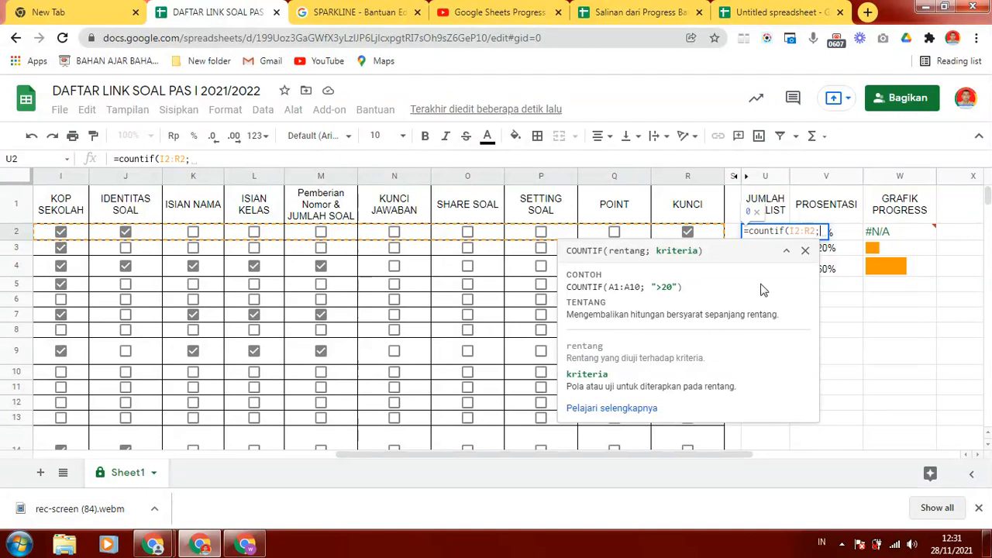
{"action": "type", "text": "true"}
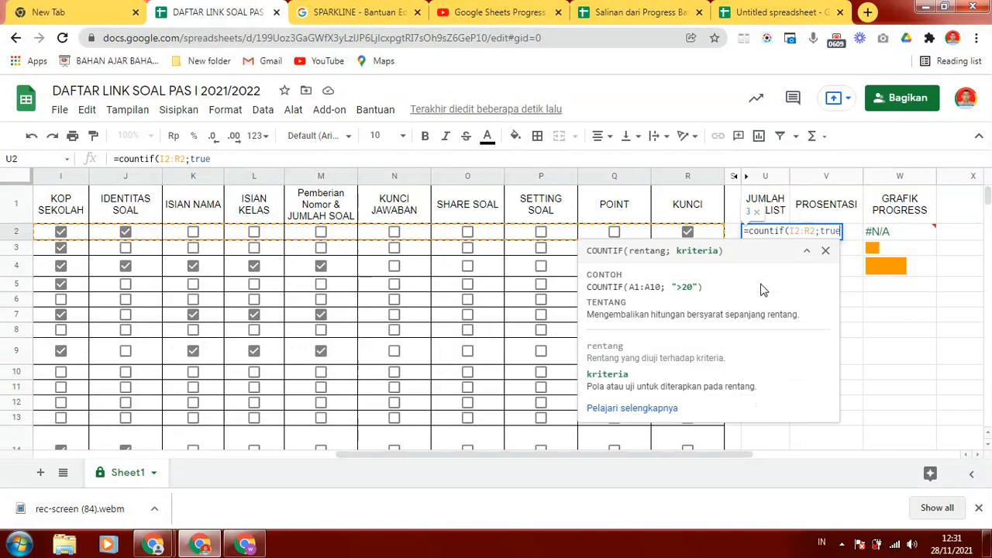
{"action": "type", "text": ")"}
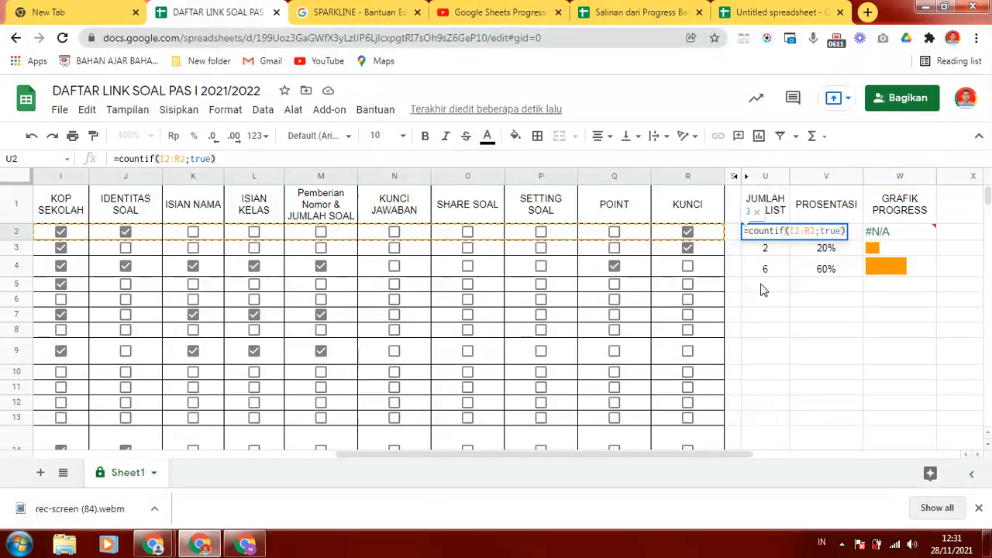
{"action": "key", "text": "Return"}
{"action": "left_click", "coordinate": [764, 237]}
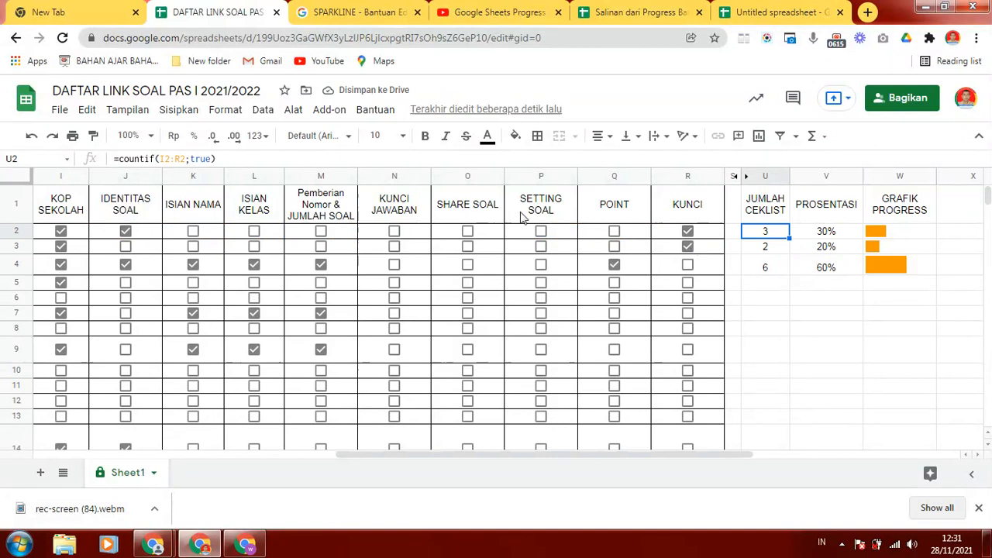
- Delete the POINT checkbox in Q2 and insert a new checkbox in the same cell
{"action": "left_click", "coordinate": [633, 232]}
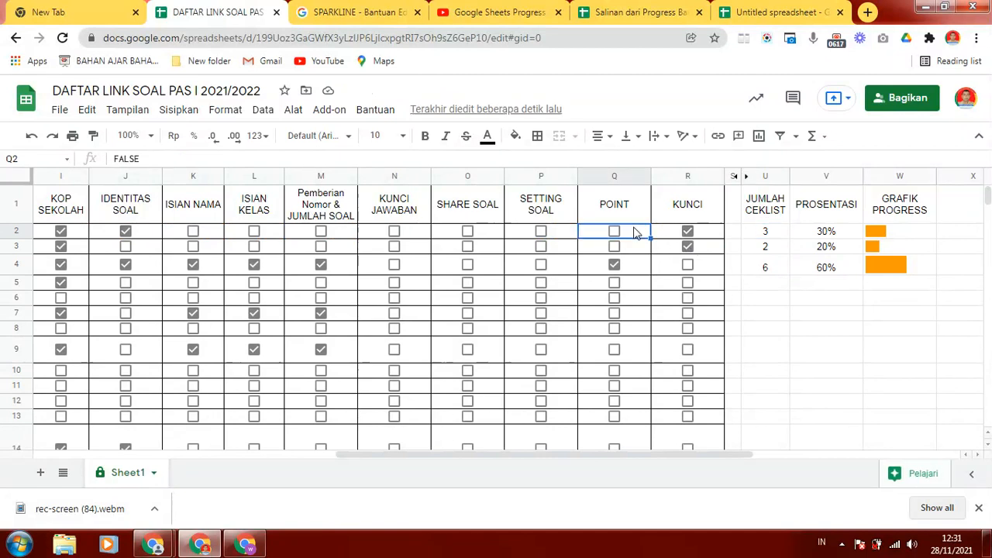
{"action": "key", "text": "Delete"}
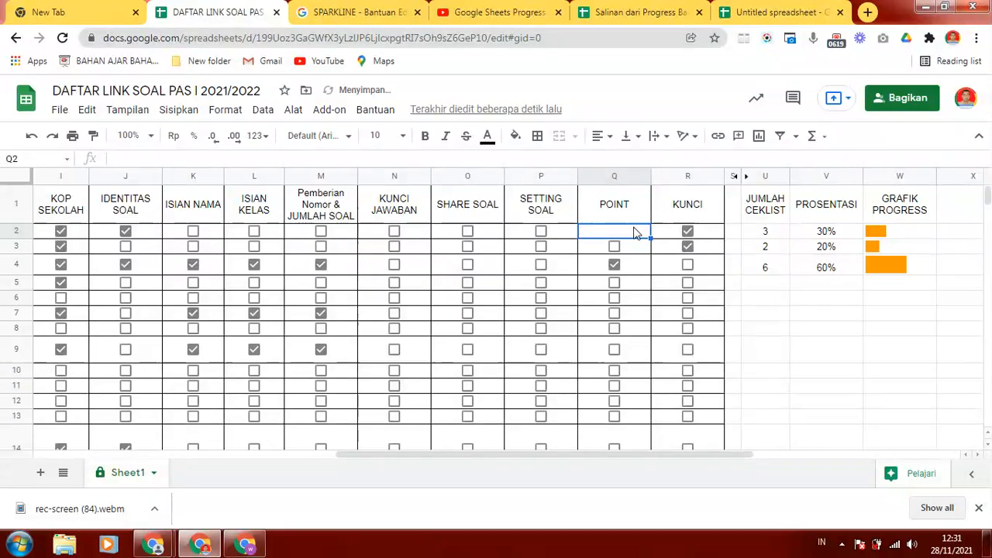
{"action": "left_click", "coordinate": [583, 252]}
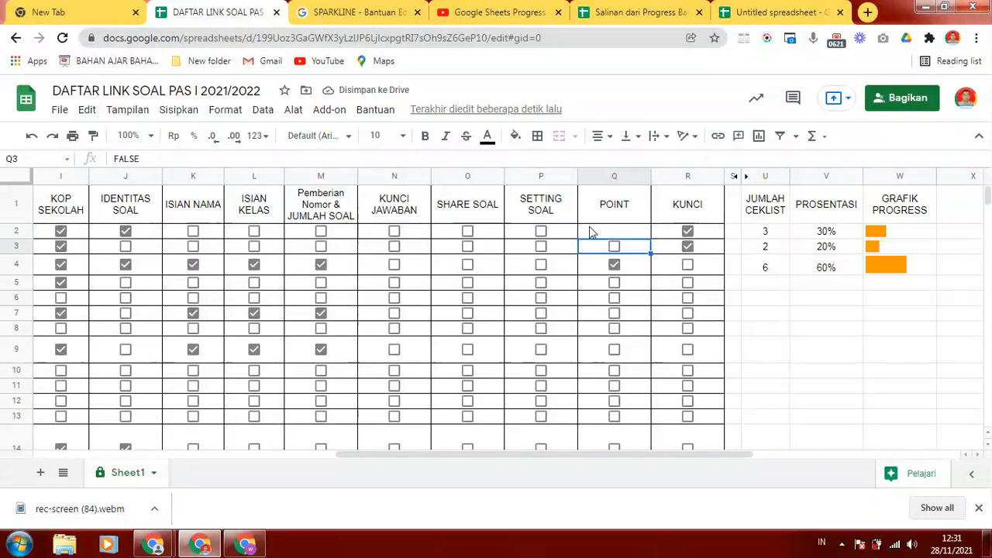
{"action": "left_click", "coordinate": [589, 230]}
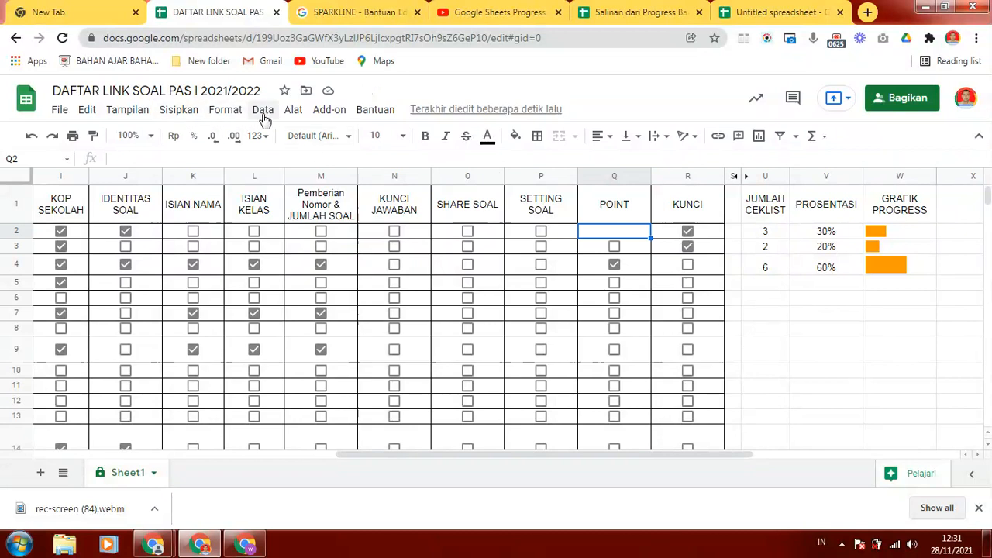
{"action": "left_click", "coordinate": [183, 112]}
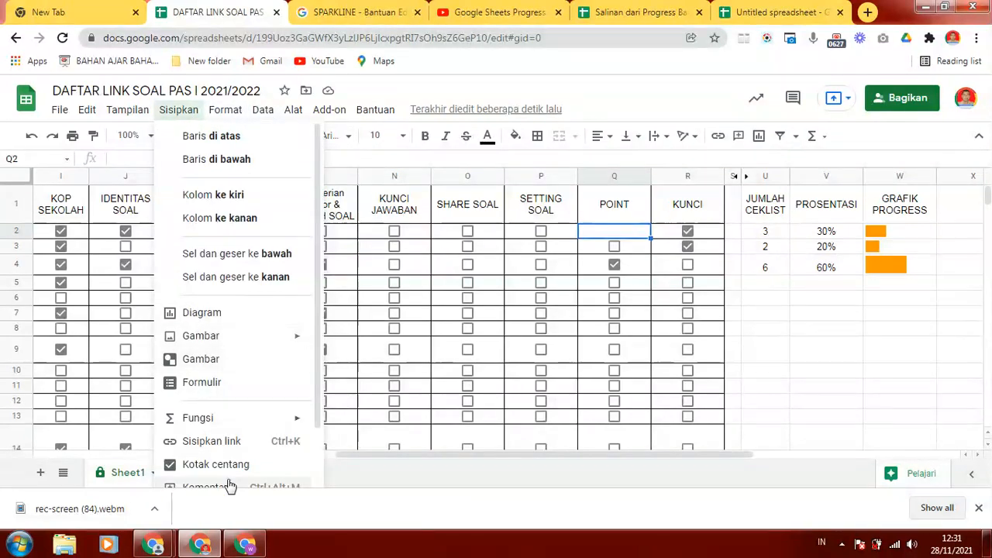
{"action": "scroll", "coordinate": [316, 318], "scroll_direction": "down", "scroll_amount": 1}
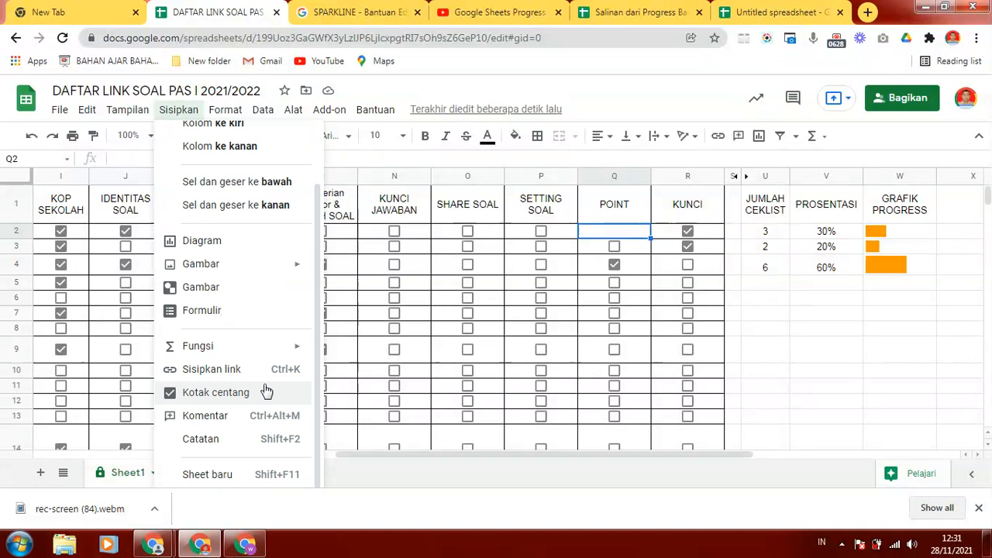
{"action": "left_click", "coordinate": [216, 393]}
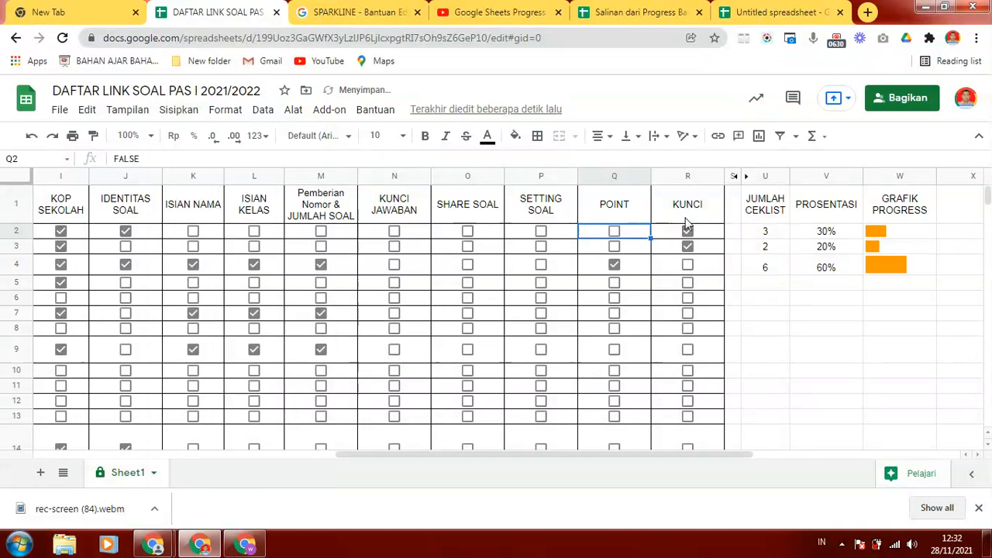
- Test the POINT checkbox in Q2 by ticking and unticking it, and compare the row 2 checkbox values with the U2 formula
{"action": "left_click", "coordinate": [614, 234]}
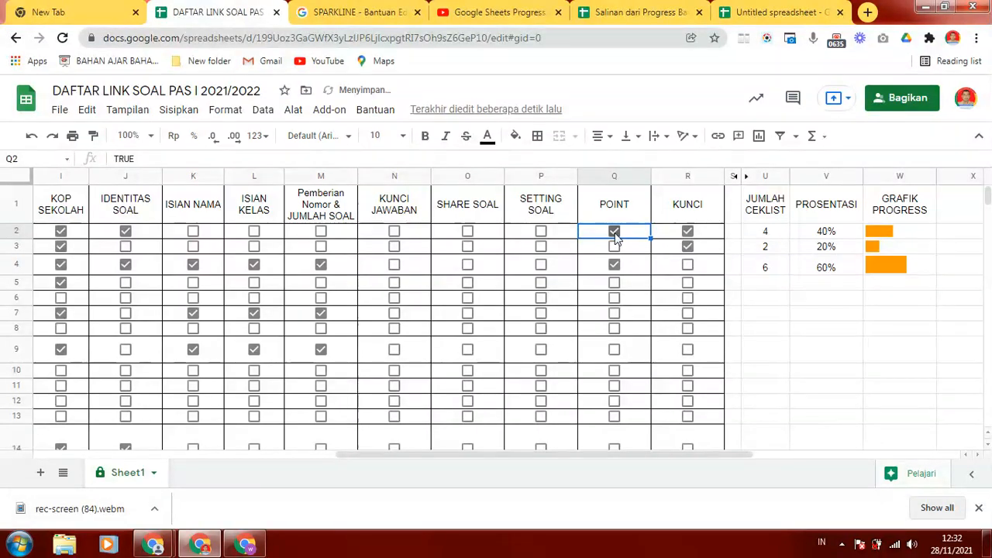
{"action": "left_click", "coordinate": [614, 234]}
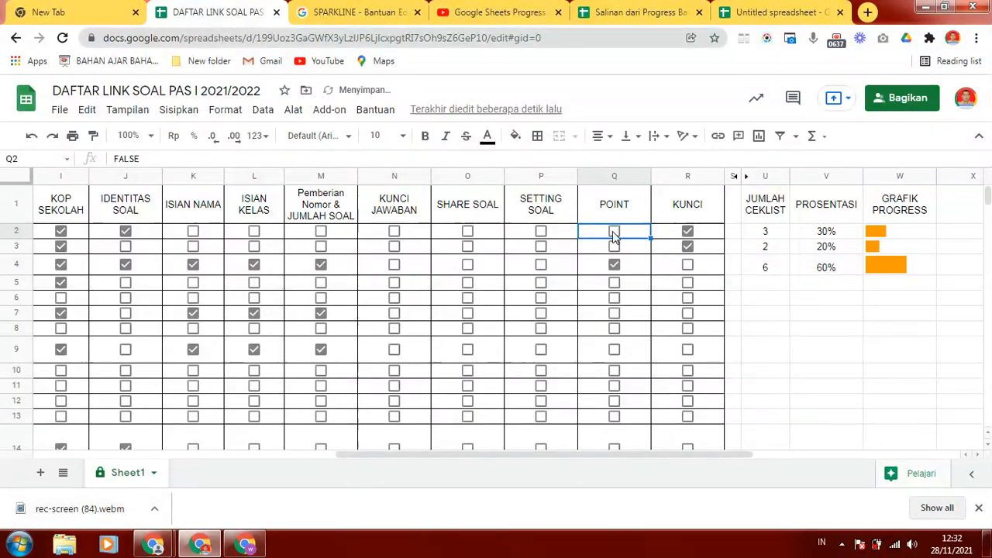
{"action": "left_click", "coordinate": [173, 160]}
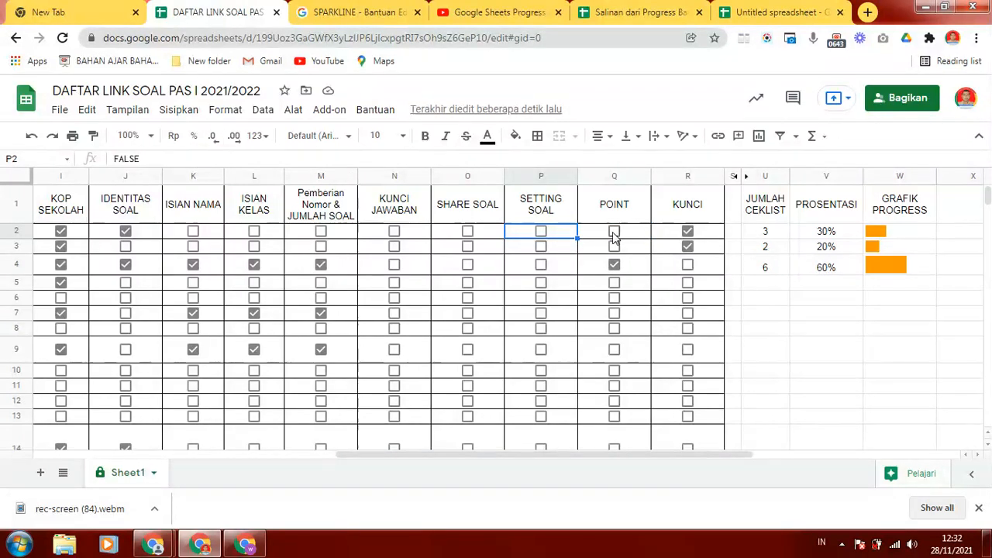
{"action": "left_click", "coordinate": [686, 234]}
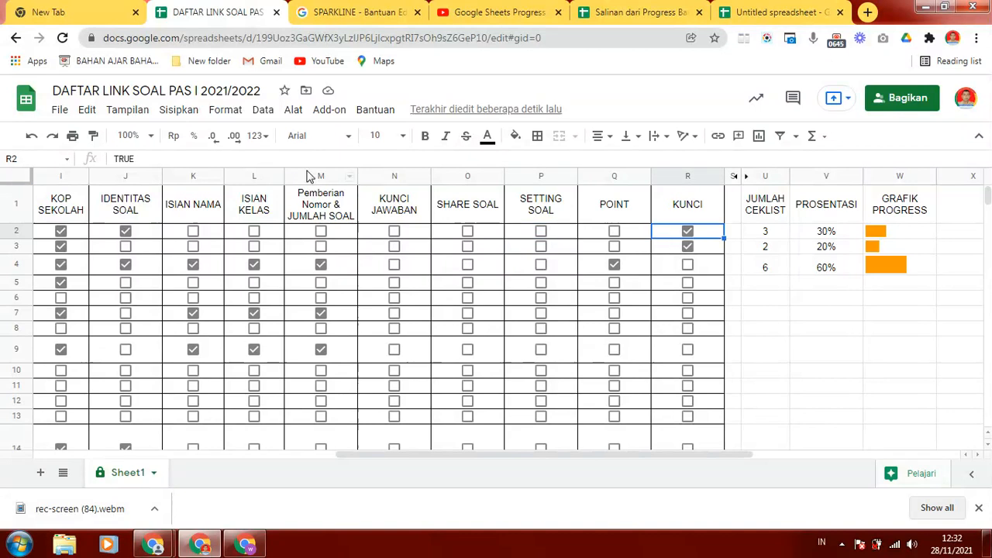
{"action": "left_click", "coordinate": [747, 236]}
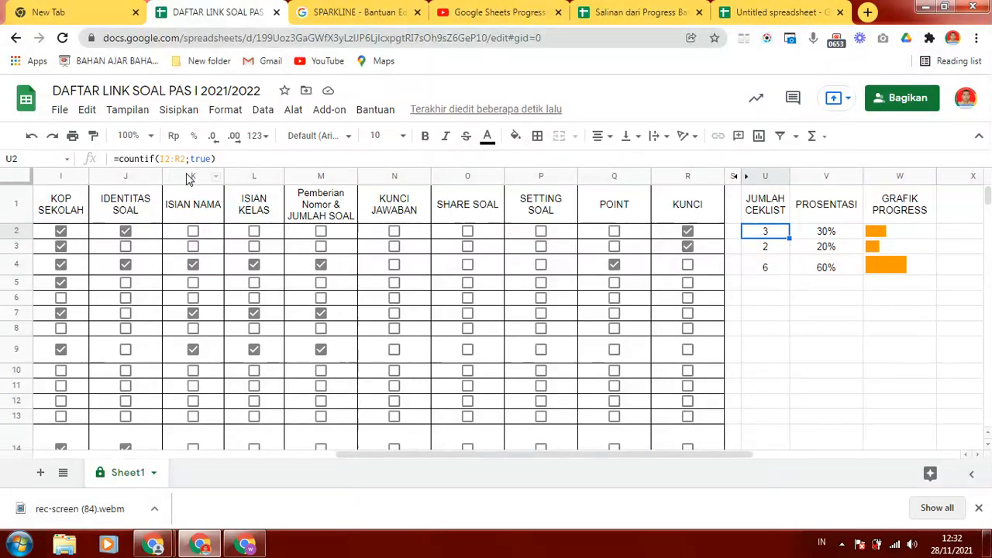
{"action": "left_click", "coordinate": [82, 232]}
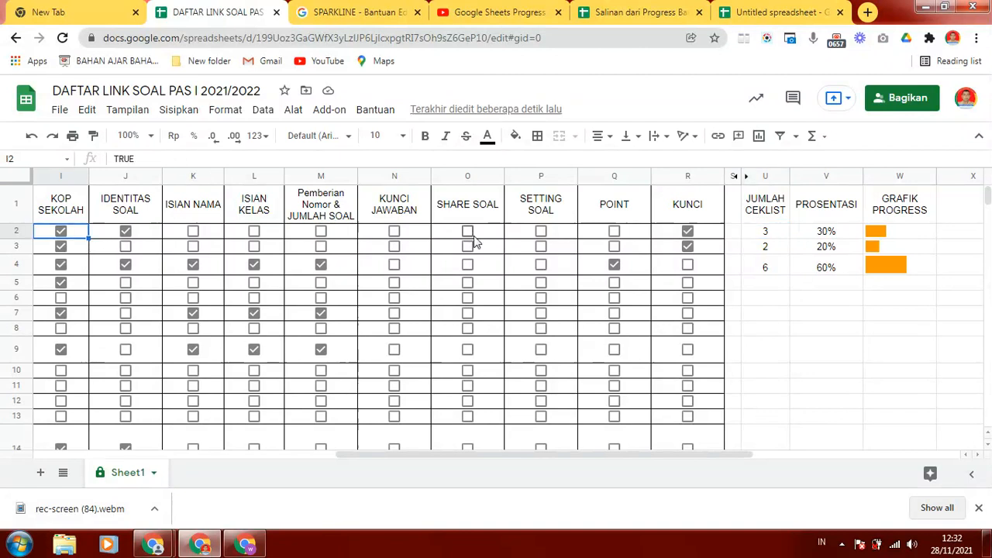
{"action": "left_click", "coordinate": [758, 232]}
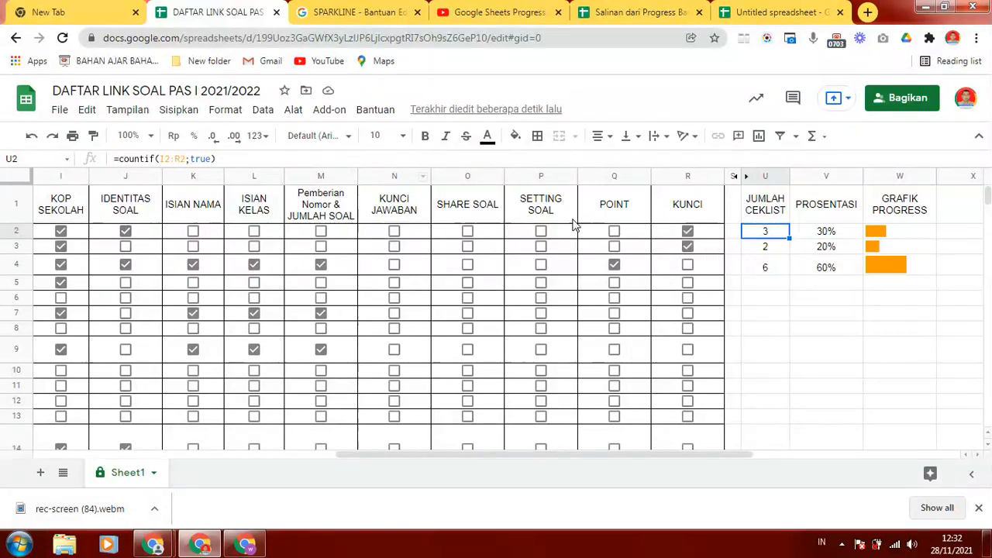
- Tick the POINT checkbox in row 2 and fill the JUMLAH CEKLIST formula from U2 down to U31
{"action": "left_click", "coordinate": [614, 231]}
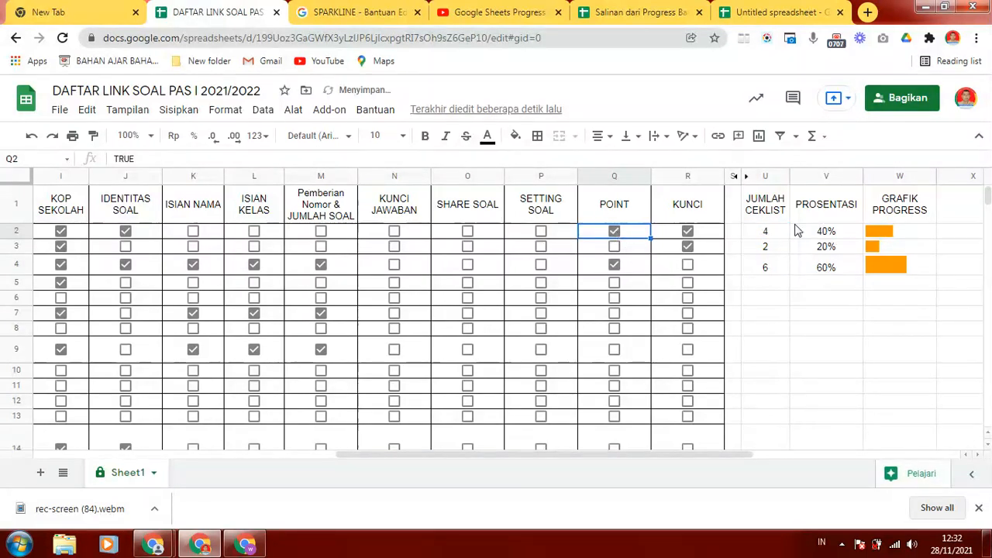
{"action": "left_click", "coordinate": [777, 234]}
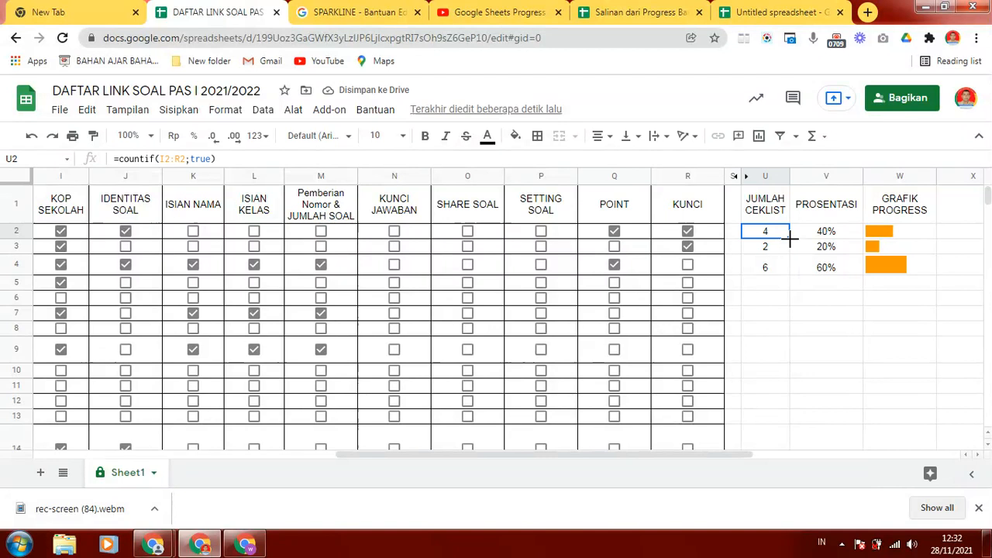
{"action": "left_click_drag", "start_coordinate": [789, 239], "coordinate": [762, 396]}
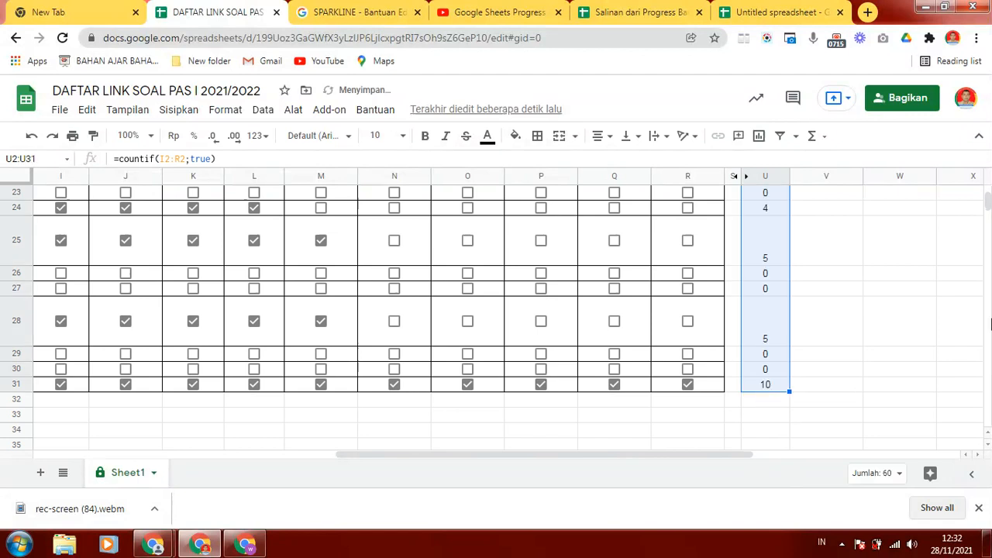
{"action": "scroll", "coordinate": [987, 200], "scroll_direction": "up", "scroll_amount": 3}
{"action": "scroll", "coordinate": [986, 200], "scroll_direction": "up", "scroll_amount": 5}
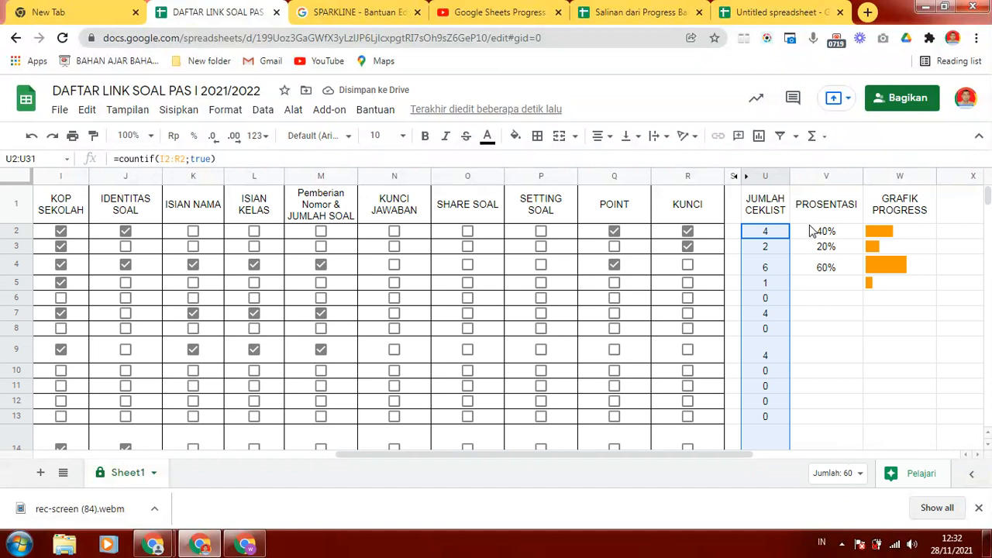
- Clear the PROSENTASI cell V2 and re-enter its formula as =U2/10
{"action": "left_click", "coordinate": [811, 230]}
{"action": "left_click", "coordinate": [810, 248]}
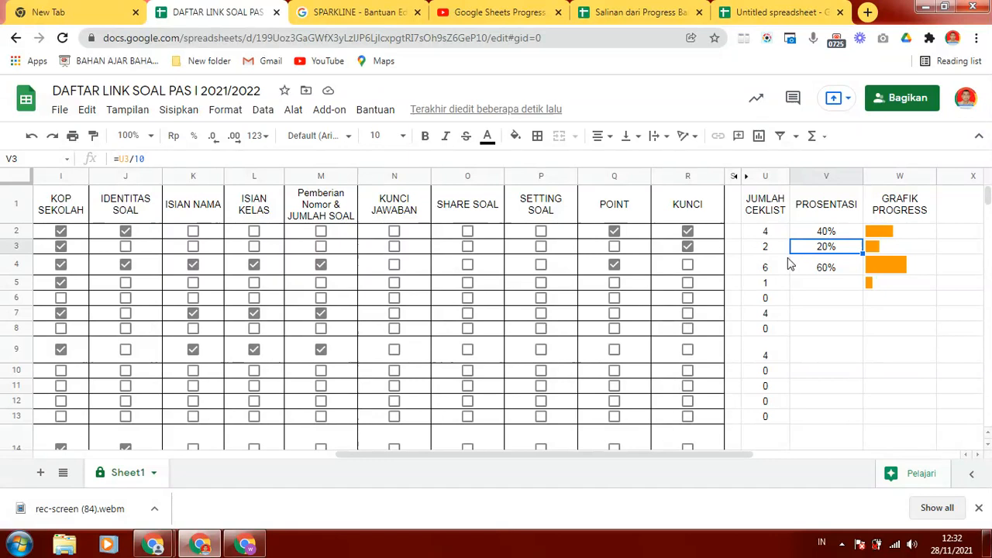
{"action": "left_click", "coordinate": [763, 227]}
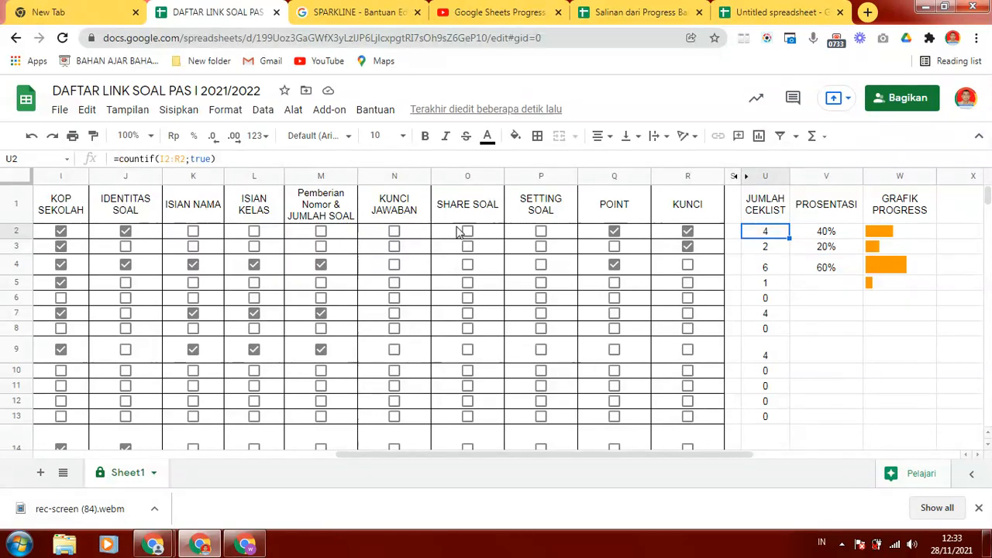
{"action": "left_click", "coordinate": [814, 237]}
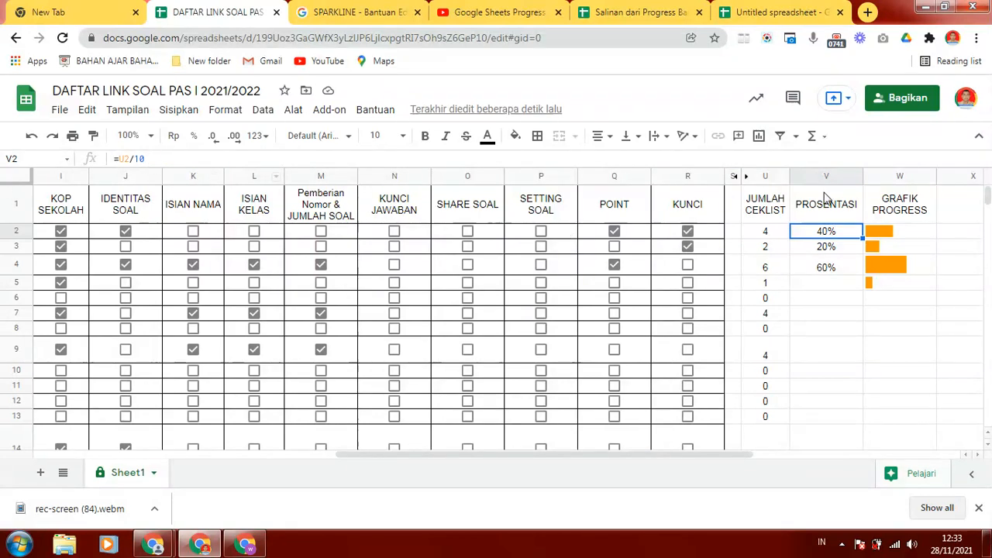
{"action": "key", "text": "Delete"}
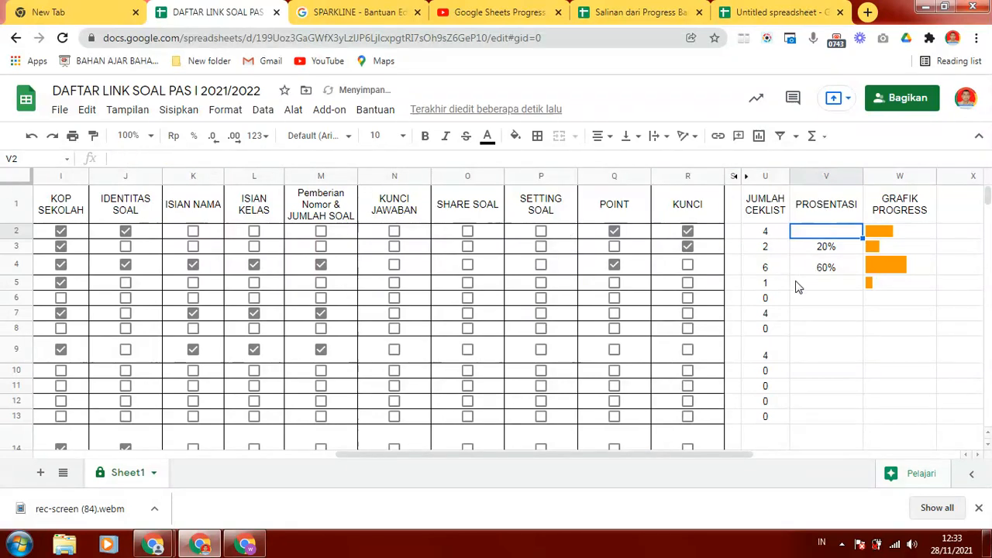
{"action": "type", "text": "="}
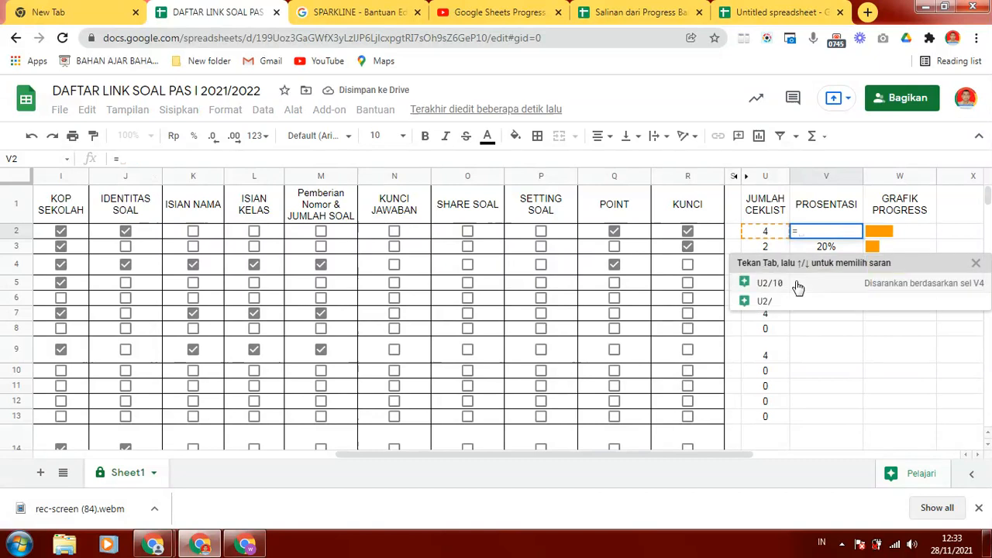
{"action": "left_click", "coordinate": [764, 232]}
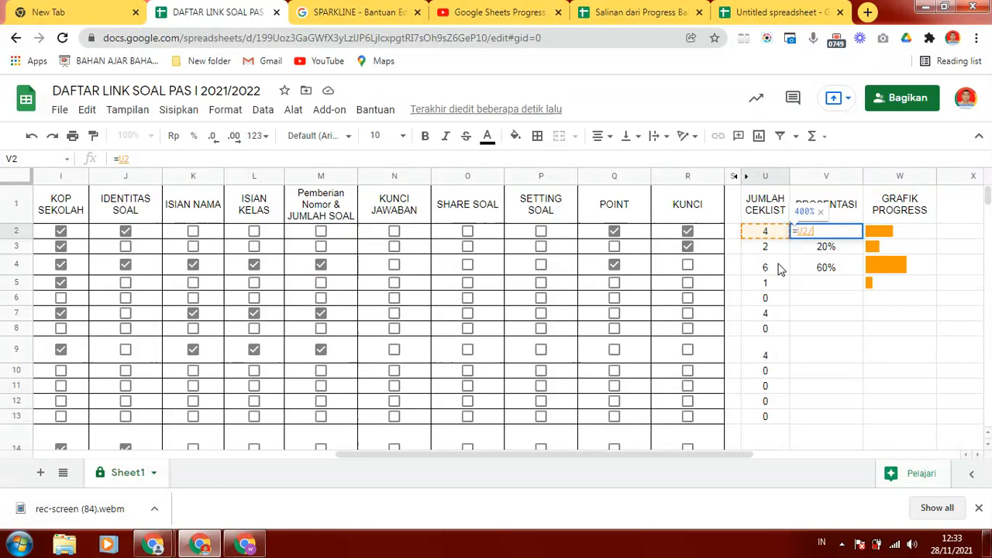
{"action": "type", "text": "/"}
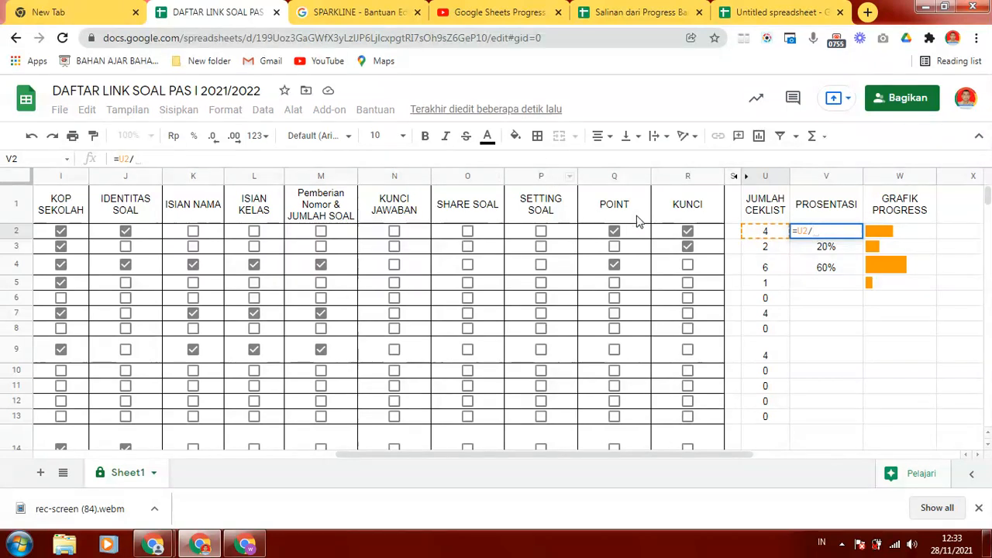
{"action": "type", "text": "10"}
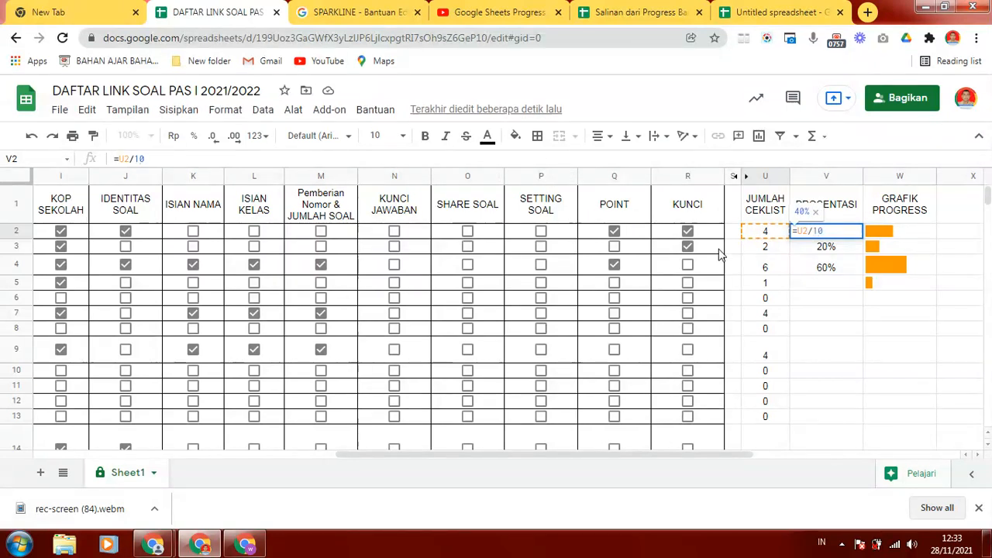
{"action": "key", "text": "Return"}
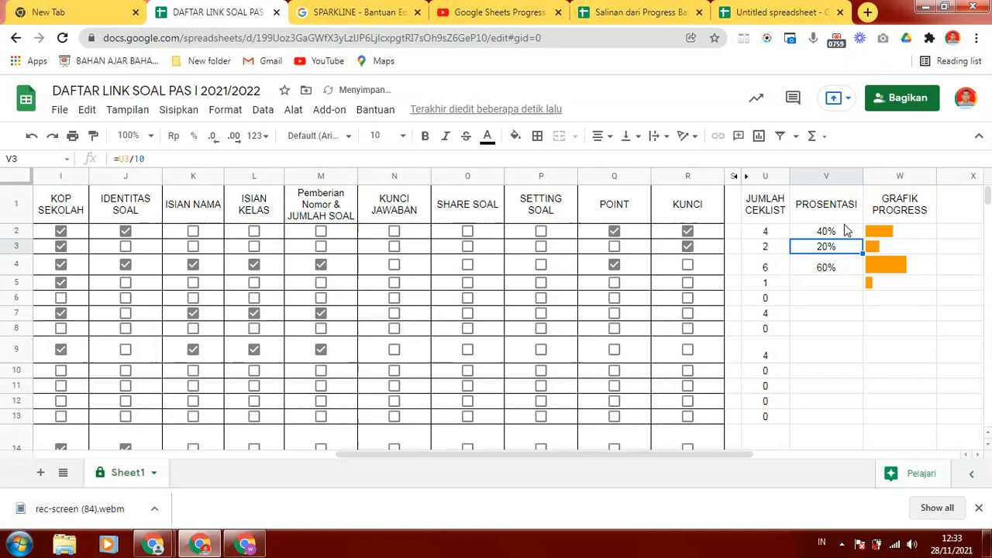
- Format the PROSENTASI cell V2 as a percentage with no decimal places
{"action": "left_click", "coordinate": [831, 232]}
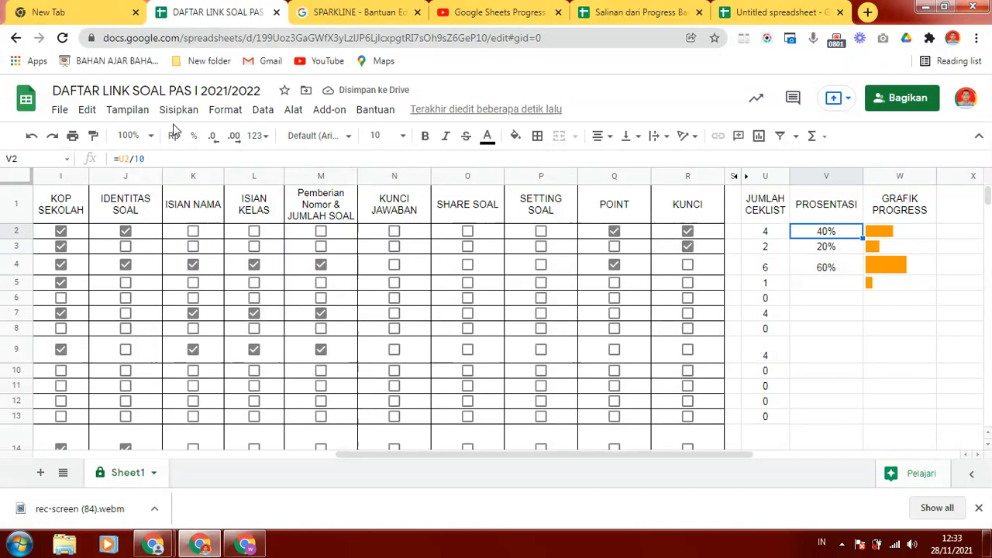
{"action": "left_click", "coordinate": [226, 109]}
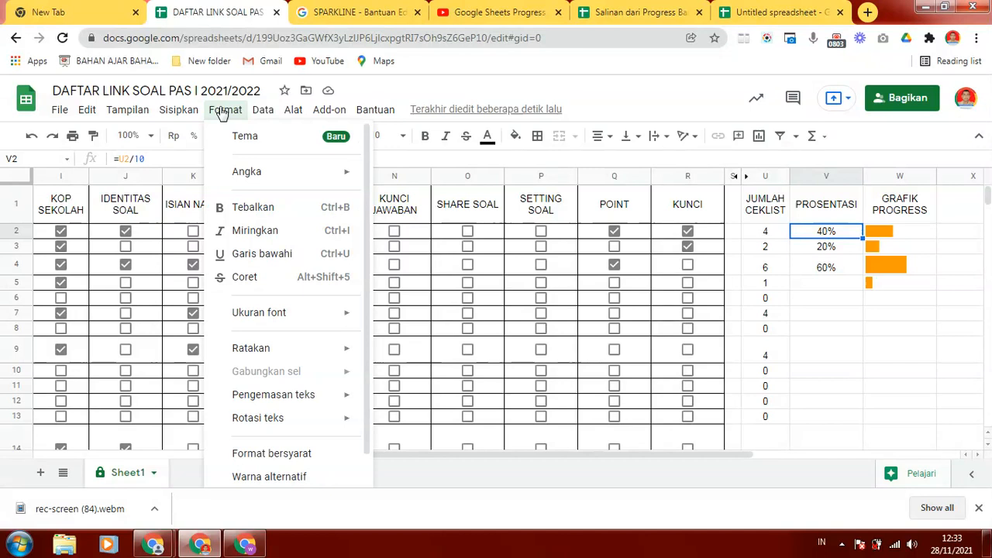
{"action": "left_click", "coordinate": [279, 176]}
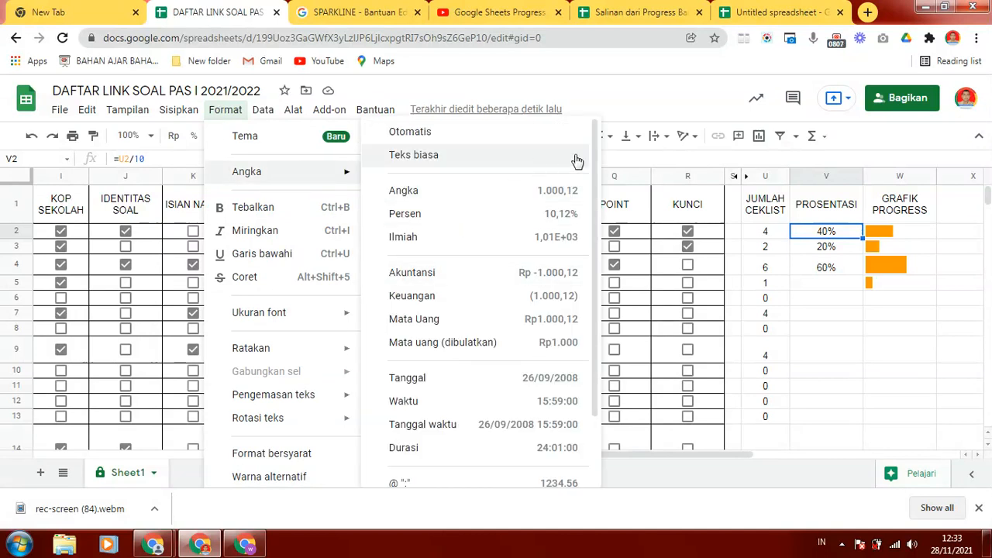
{"action": "left_click_drag", "start_coordinate": [595, 155], "coordinate": [587, 285]}
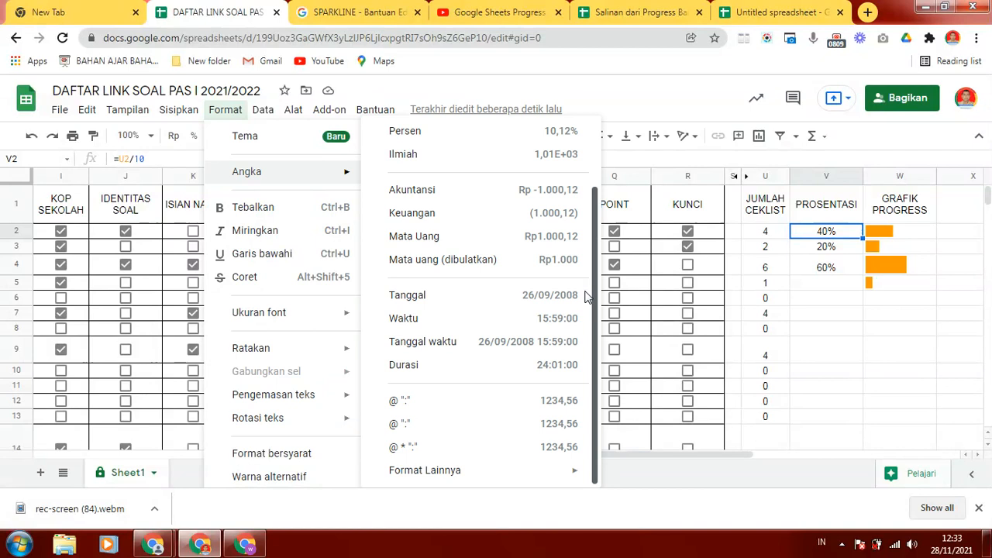
{"action": "left_click", "coordinate": [428, 133]}
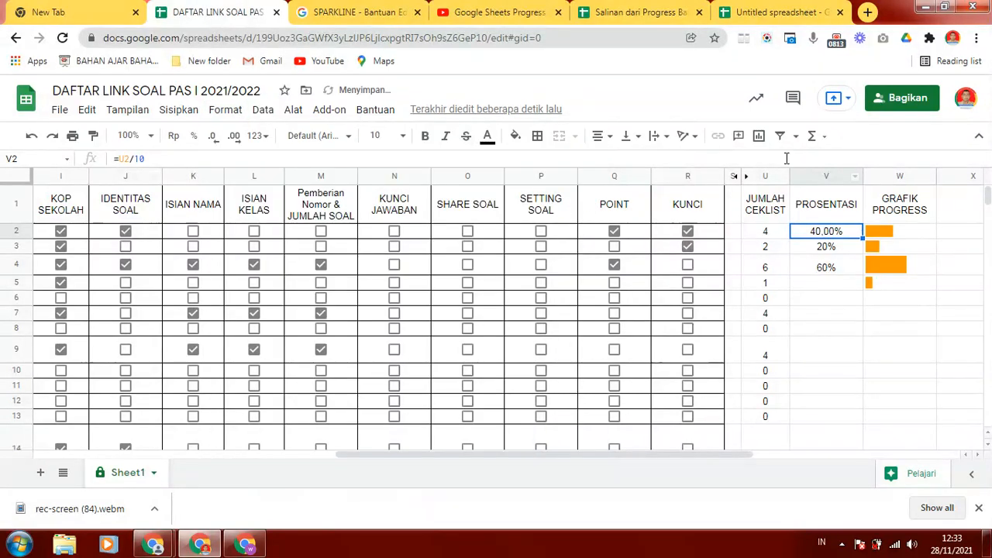
{"action": "left_click", "coordinate": [212, 138]}
{"action": "left_click", "coordinate": [213, 140]}
- Fill the PROSENTASI formula from V2 down to V31
{"action": "left_click_drag", "start_coordinate": [862, 238], "coordinate": [829, 431]}
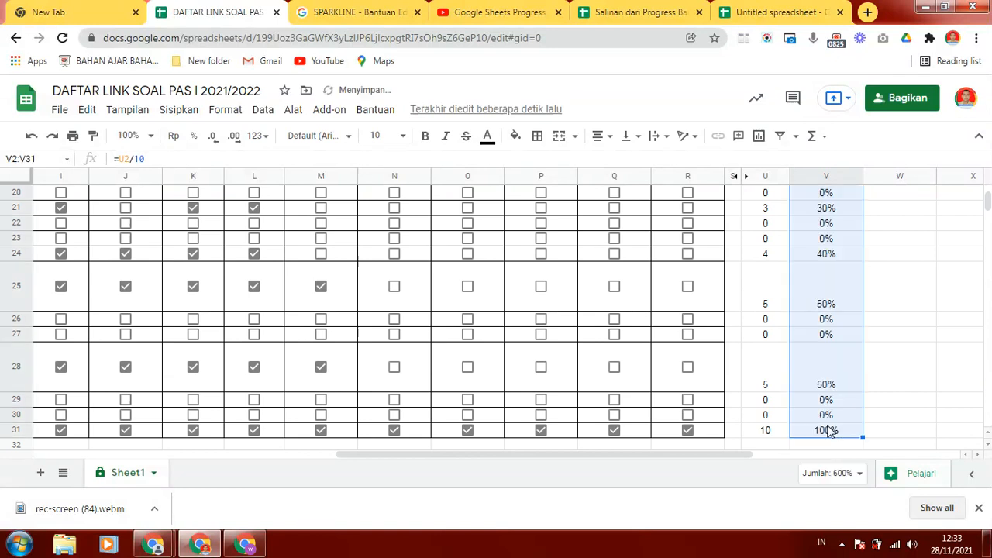
{"action": "left_click_drag", "start_coordinate": [989, 211], "coordinate": [989, 192]}
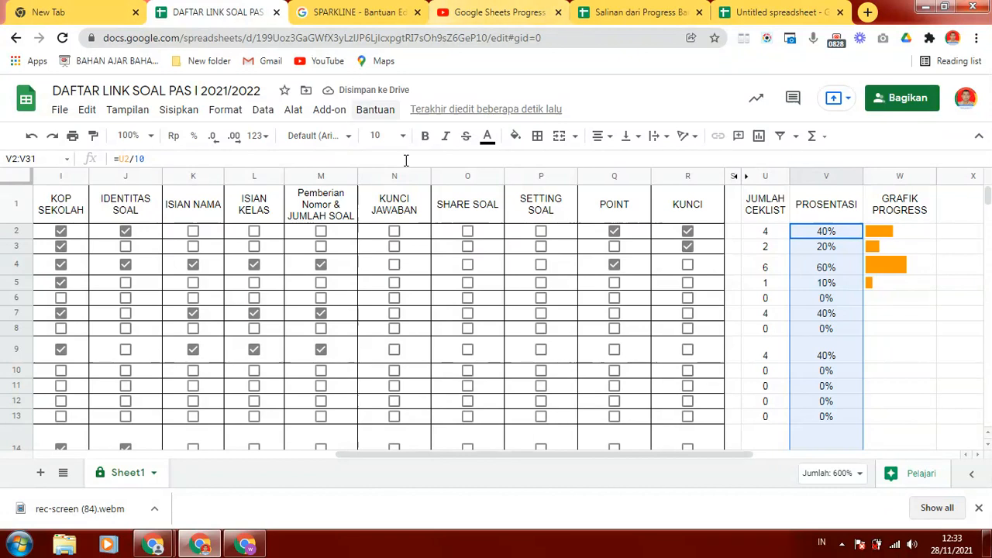
{"action": "left_click", "coordinate": [861, 235]}
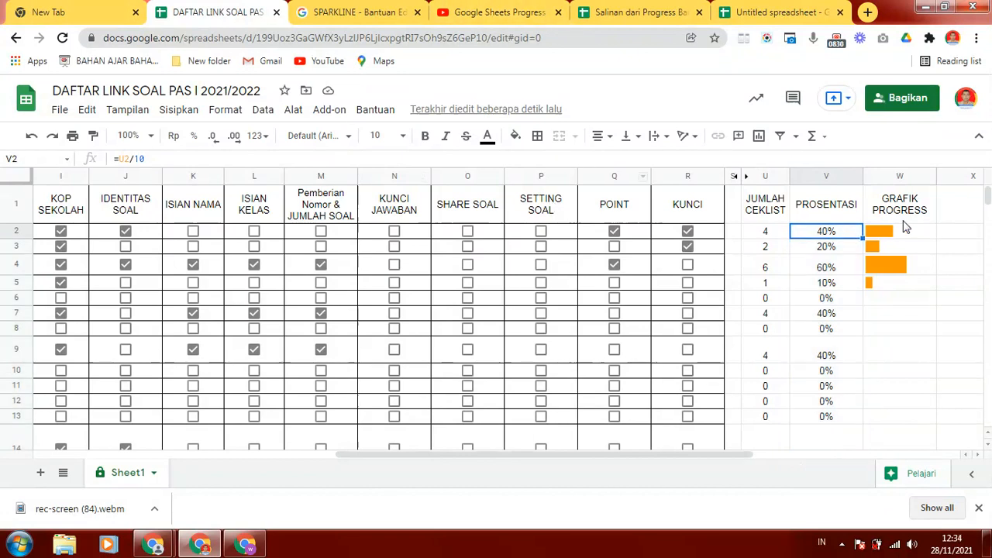
- Test the W2 progress bar by ticking and unticking the SETTING SOAL, KUNCI JAWABAN and JUMLAH SOAL checkboxes in row 2
{"action": "left_click", "coordinate": [903, 220]}
{"action": "left_click", "coordinate": [905, 235]}
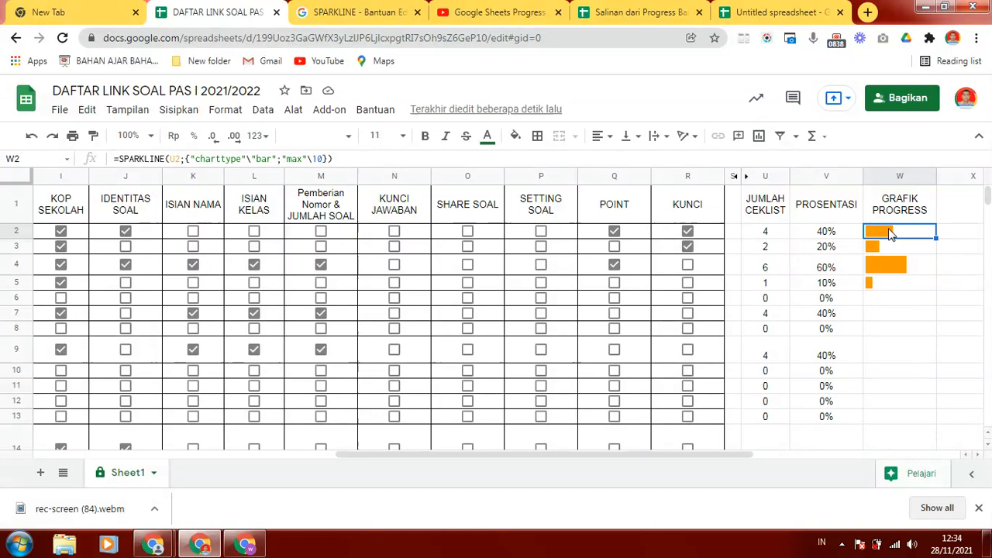
{"action": "left_click", "coordinate": [541, 232]}
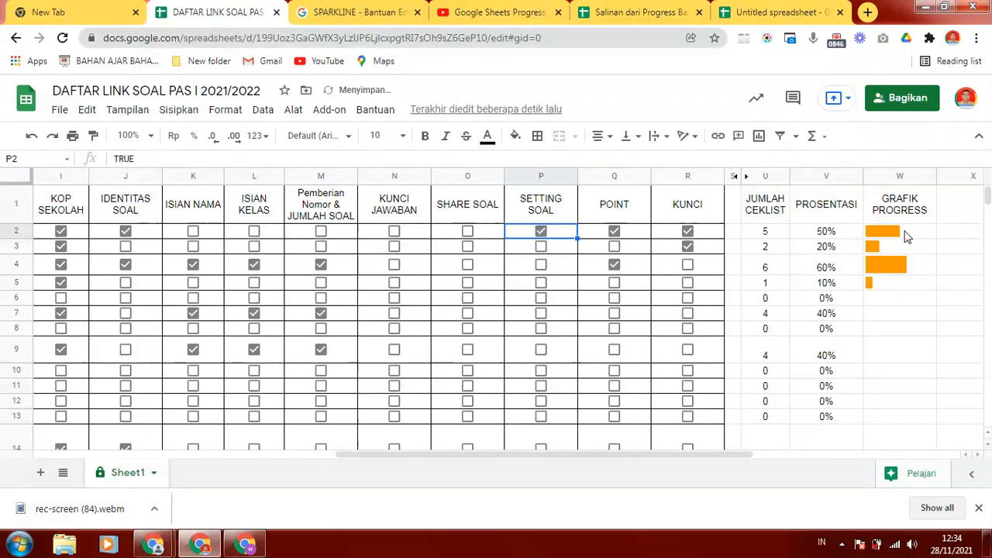
{"action": "left_click", "coordinate": [541, 232]}
{"action": "left_click", "coordinate": [395, 233]}
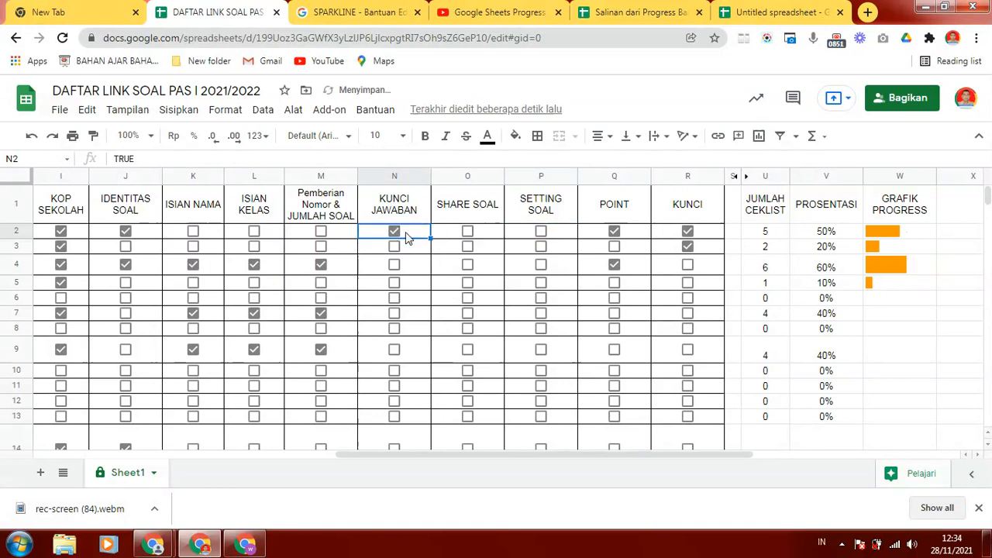
{"action": "left_click", "coordinate": [321, 232]}
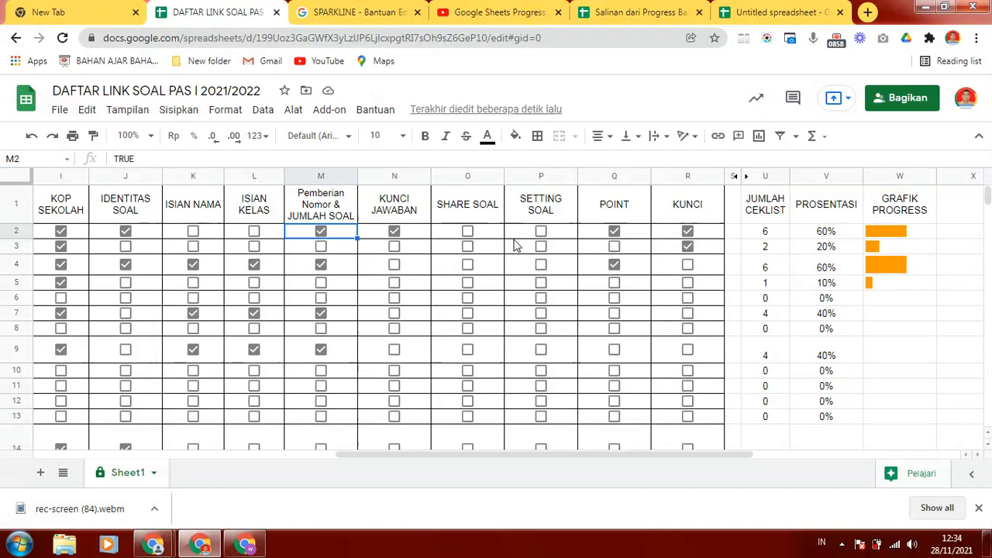
{"action": "left_click", "coordinate": [394, 231]}
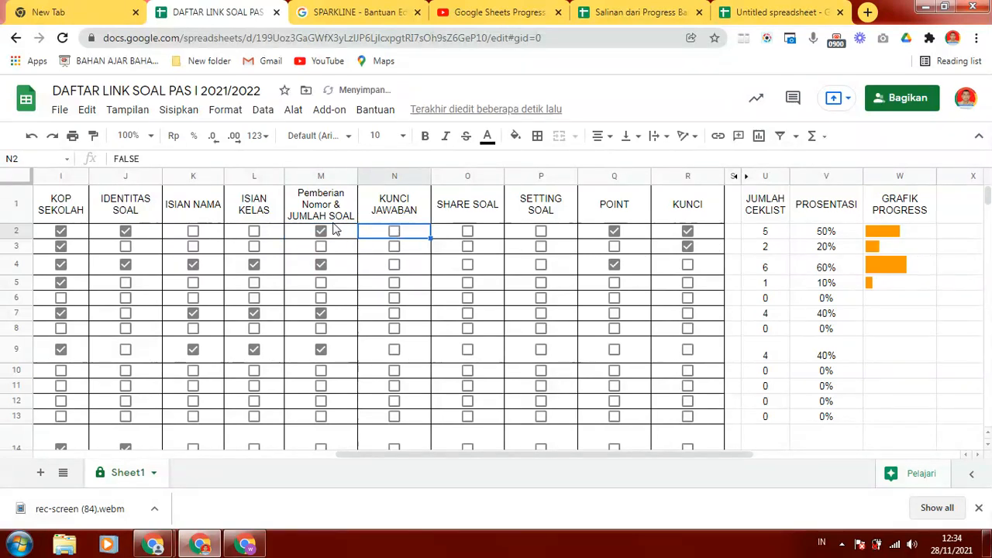
{"action": "left_click", "coordinate": [321, 231]}
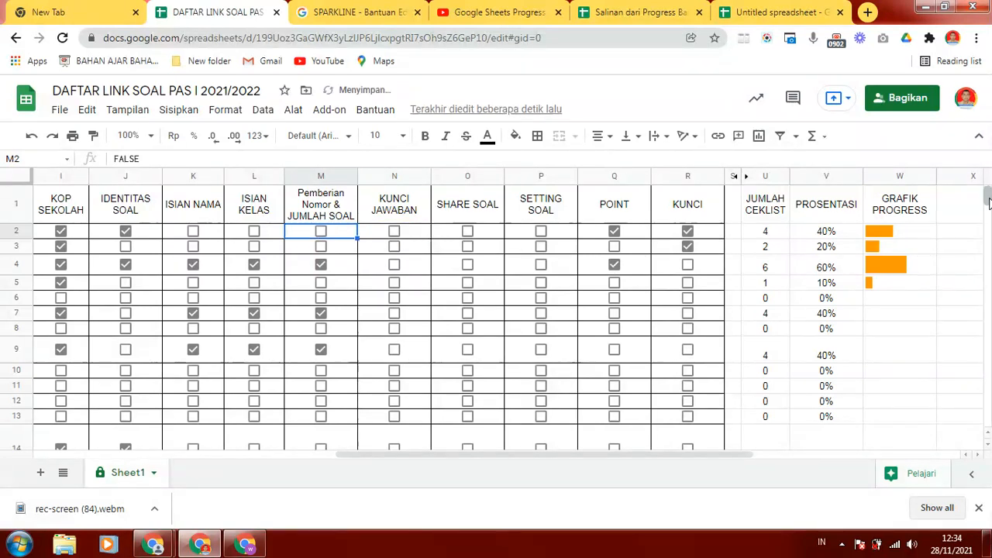
- Clear the GRAFIK PROGRESS cell W2 and start a new formula there with the SPARKLINE function
{"action": "left_click", "coordinate": [894, 235]}
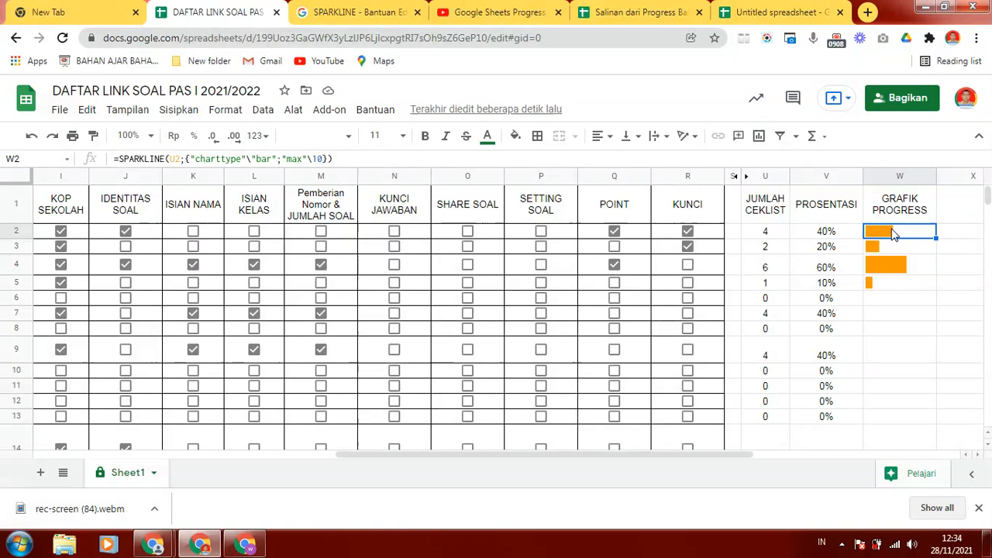
{"action": "key", "text": "Delete"}
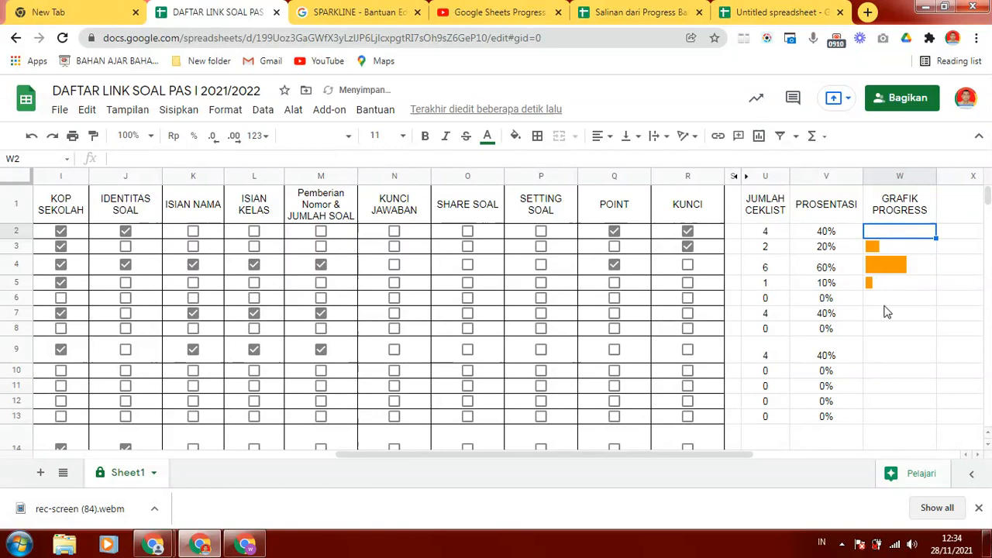
{"action": "left_click", "coordinate": [884, 306]}
{"action": "left_click", "coordinate": [874, 233]}
{"action": "type", "text": "="}
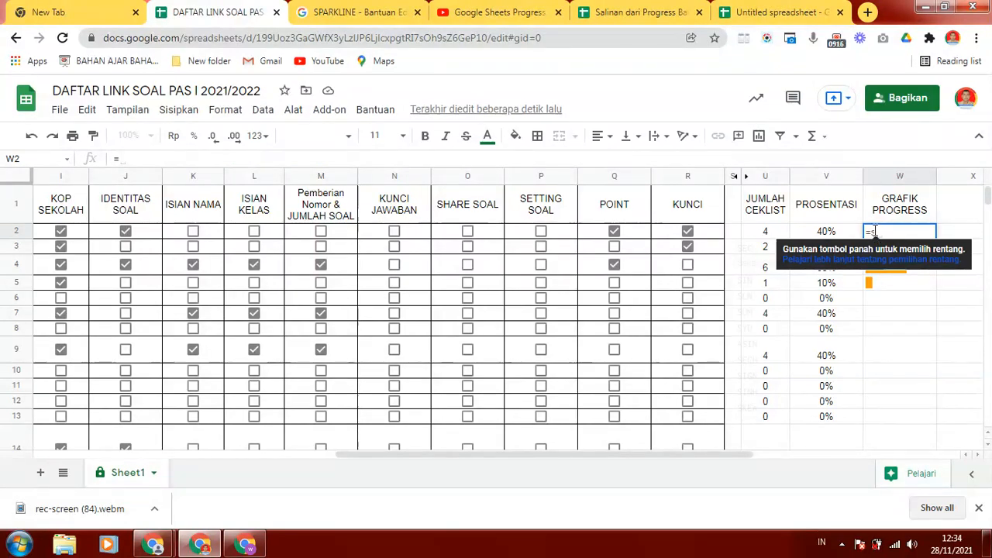
{"action": "type", "text": "sp"}
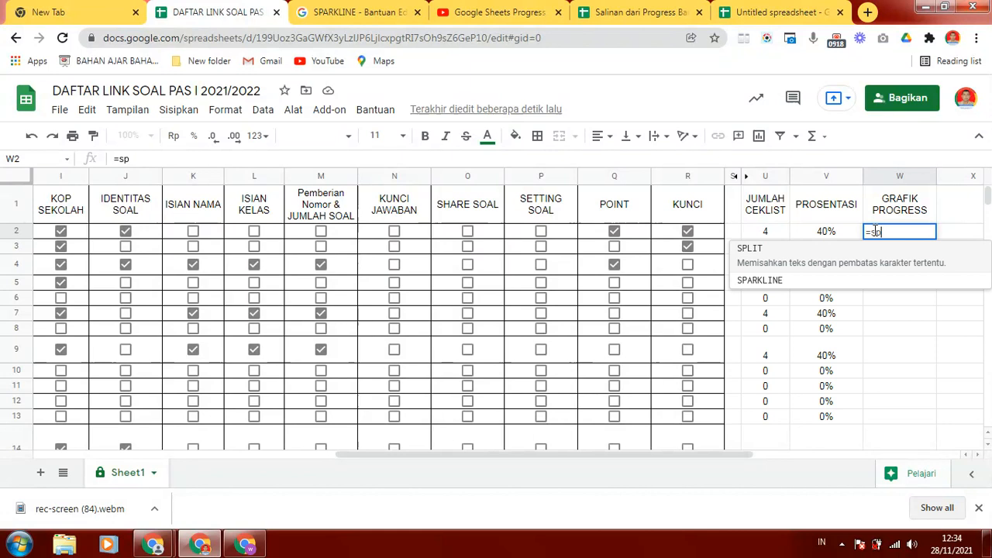
{"action": "left_click", "coordinate": [769, 273]}
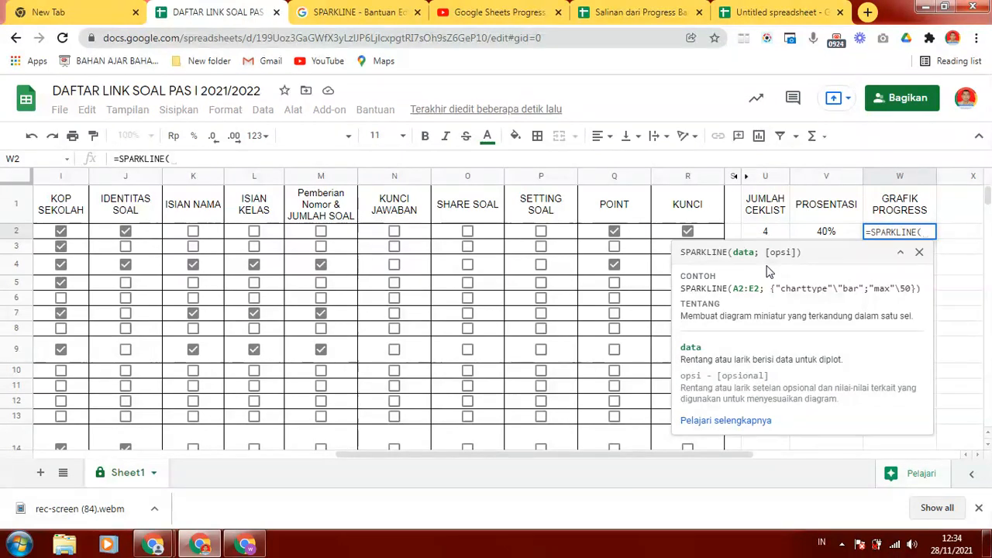
- Open the full SPARKLINE help article and review its usage examples, syntax and chart type options
{"action": "left_click", "coordinate": [729, 424]}
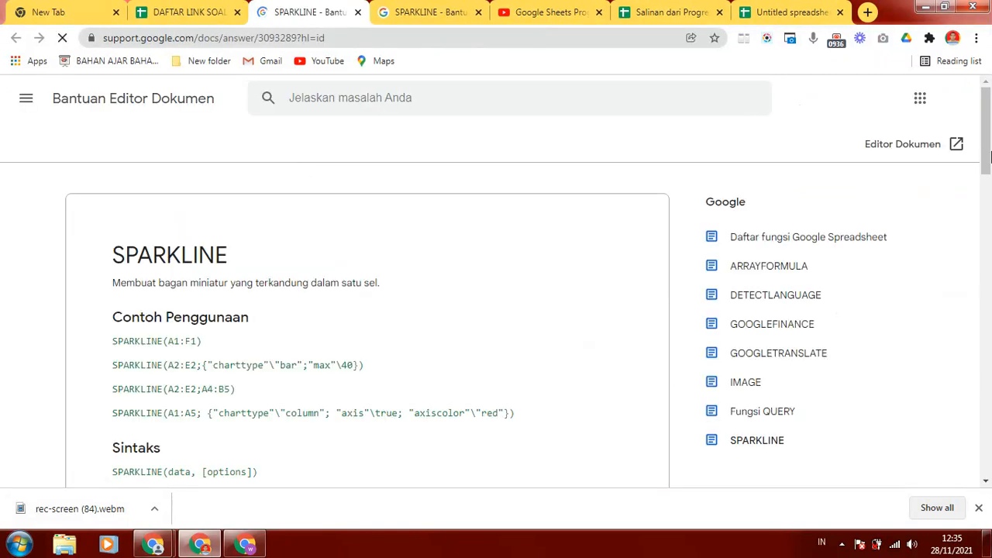
{"action": "mouse_move", "coordinate": [988, 152]}
{"action": "left_mouse_down"}
{"action": "mouse_move", "coordinate": [988, 182]}
{"action": "mouse_move", "coordinate": [984, 154]}
{"action": "left_mouse_up"}
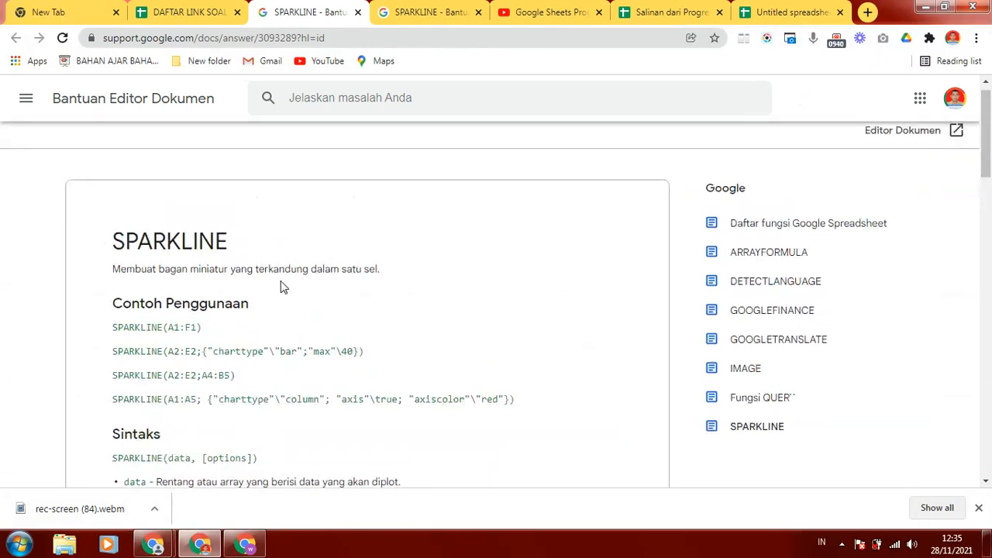
{"action": "left_click_drag", "start_coordinate": [988, 147], "coordinate": [988, 169]}
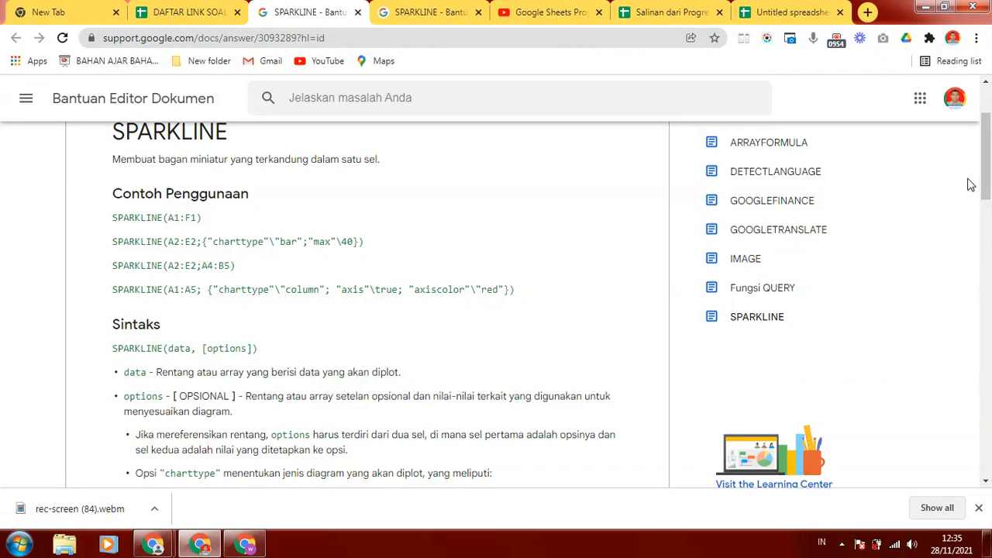
{"action": "scroll", "coordinate": [985, 184], "scroll_direction": "down", "scroll_amount": 2}
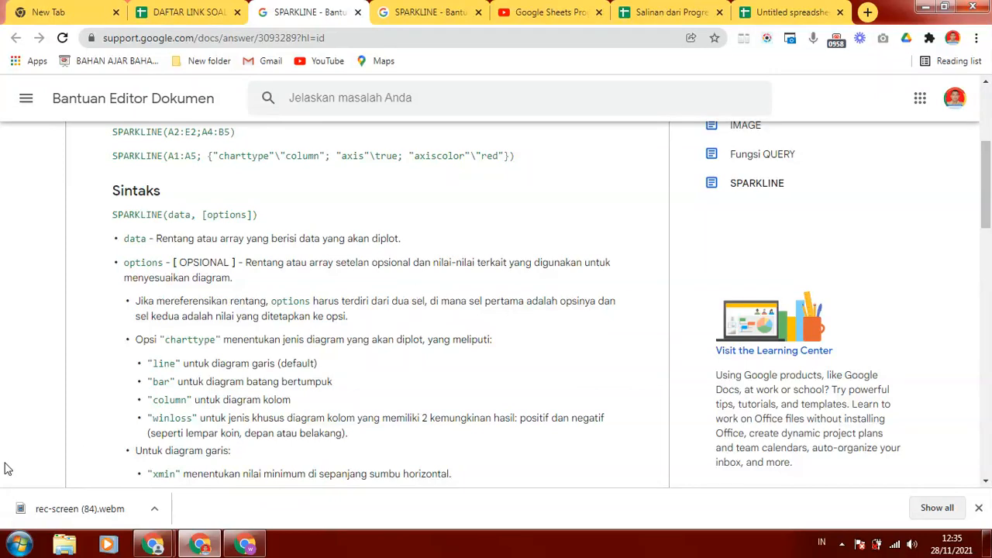
{"action": "left_click_drag", "start_coordinate": [988, 208], "coordinate": [989, 261]}
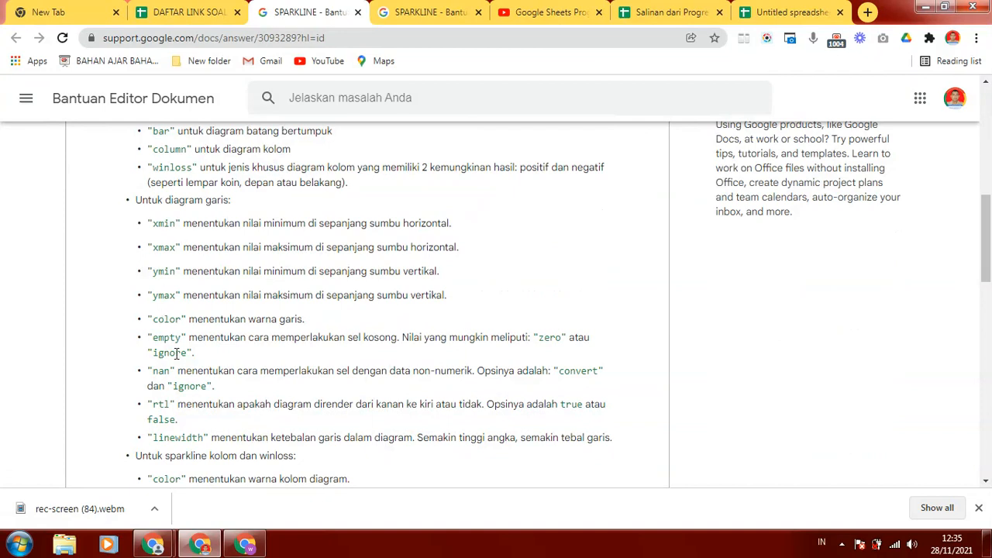
{"action": "left_click_drag", "start_coordinate": [985, 254], "coordinate": [988, 291]}
{"action": "left_click_drag", "start_coordinate": [989, 299], "coordinate": [987, 150]}
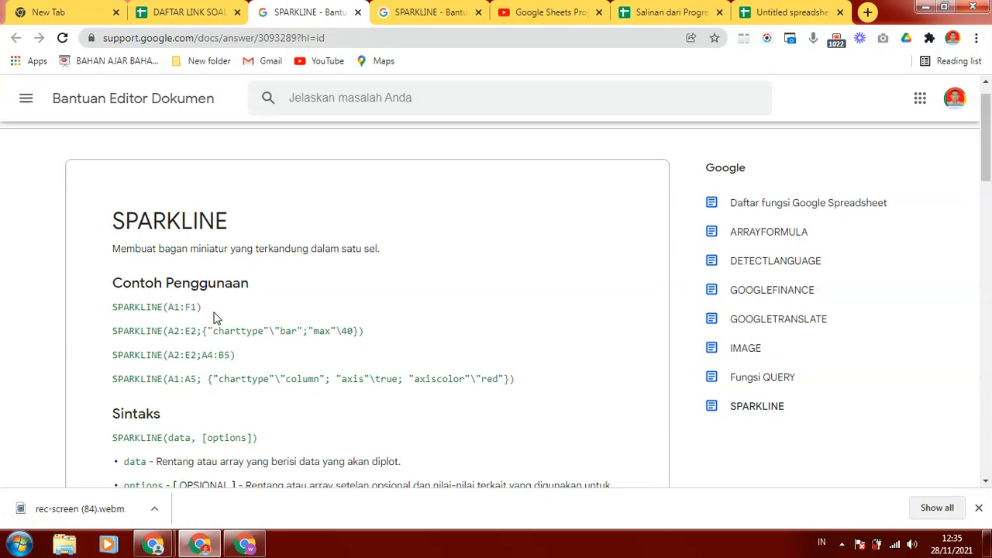
- Review the bar-chart example in the help article, and set U2 as the data argument of the SPARKLINE formula in W2
{"action": "left_click_drag", "start_coordinate": [216, 317], "coordinate": [377, 333]}
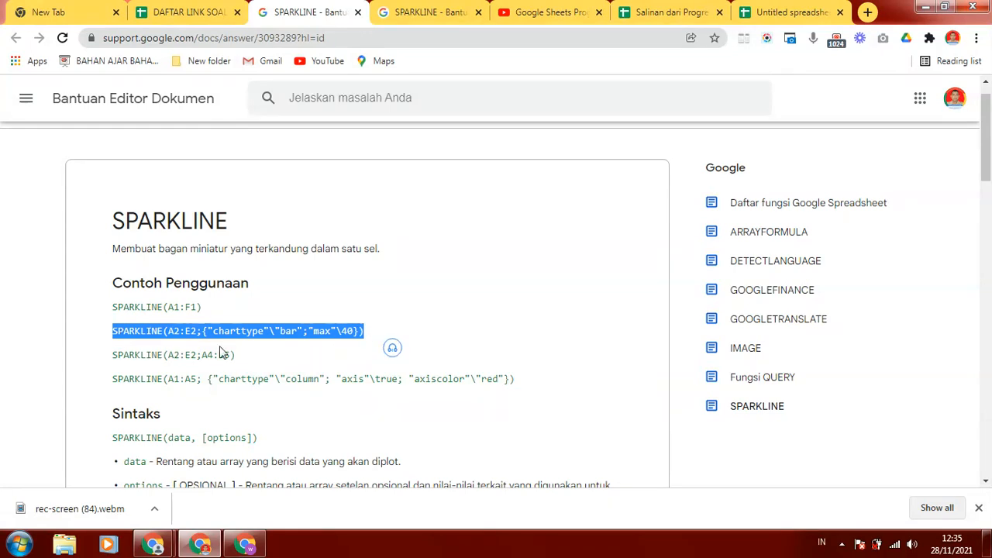
{"action": "left_click", "coordinate": [411, 317]}
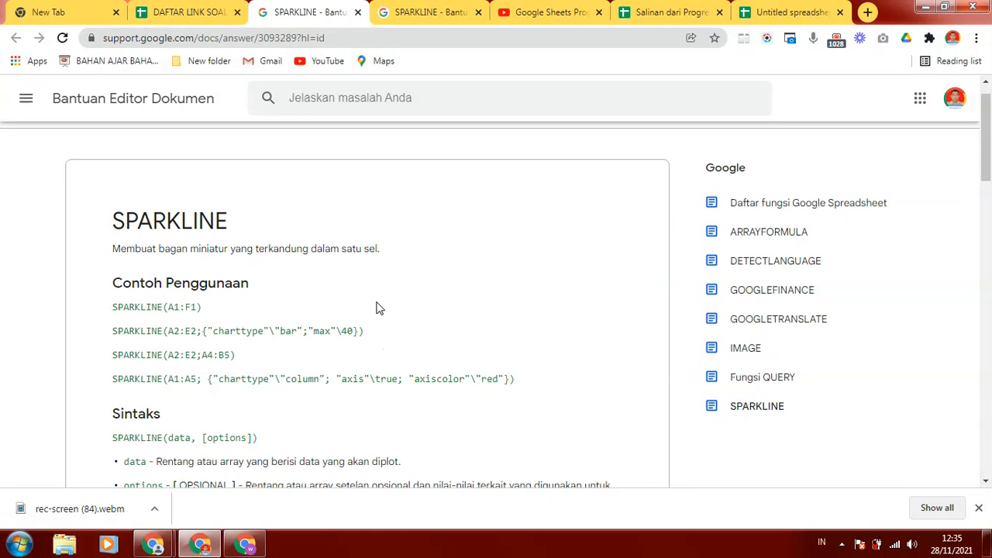
{"action": "left_click", "coordinate": [190, 13]}
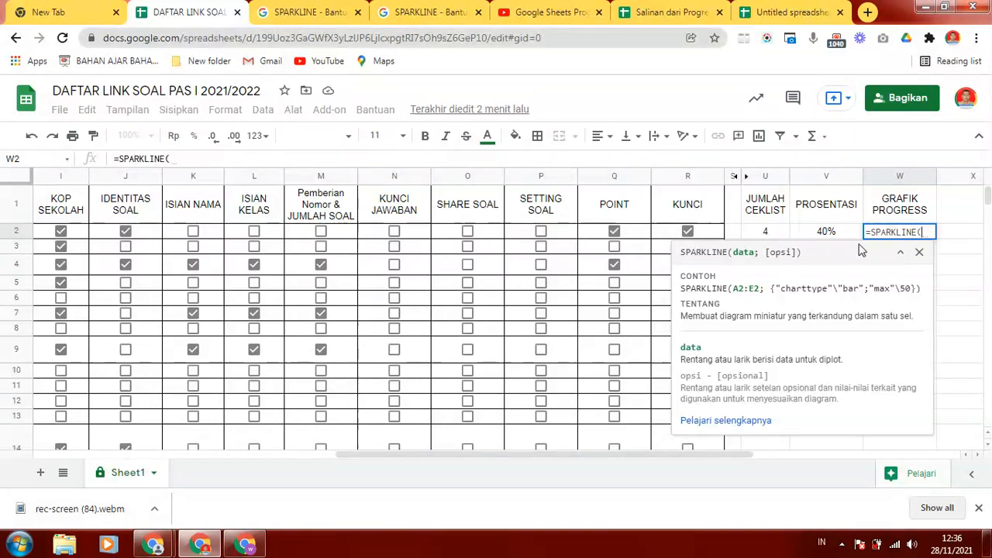
{"action": "left_click", "coordinate": [744, 232]}
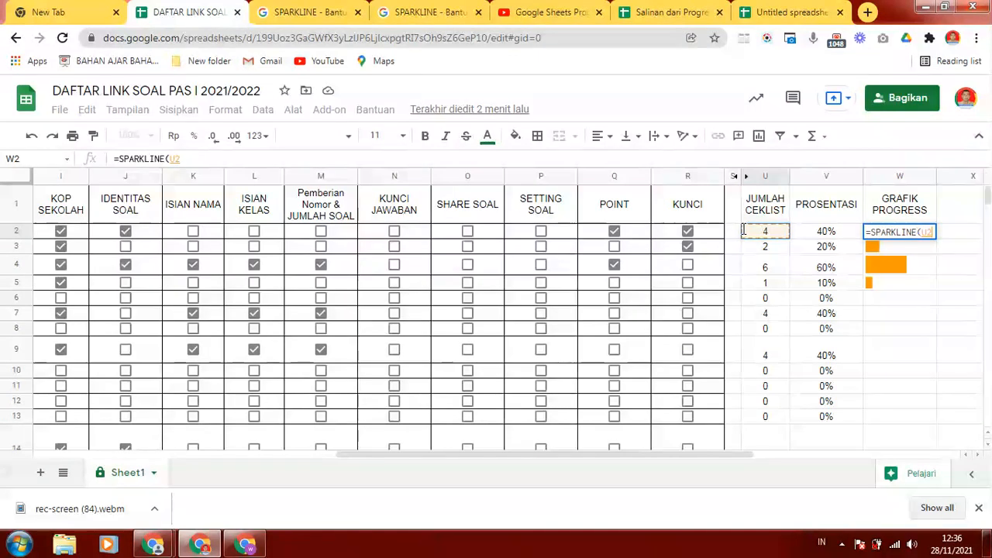
{"action": "type", "text": ";"}
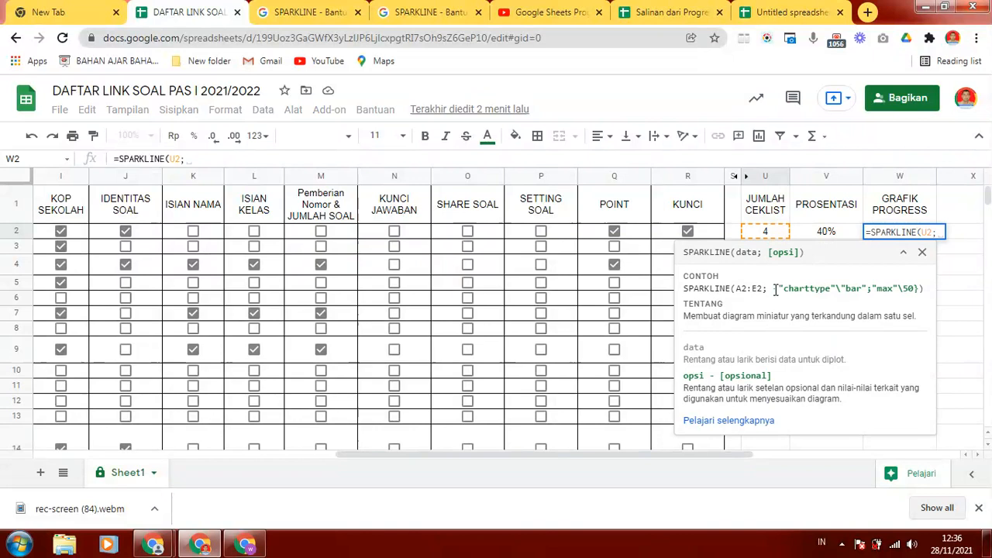
- Copy the options {"charttype"\"bar";"max"\40}) from the SPARKLINE help article and append them to the formula in W2
{"action": "left_click_drag", "start_coordinate": [775, 288], "coordinate": [934, 289]}
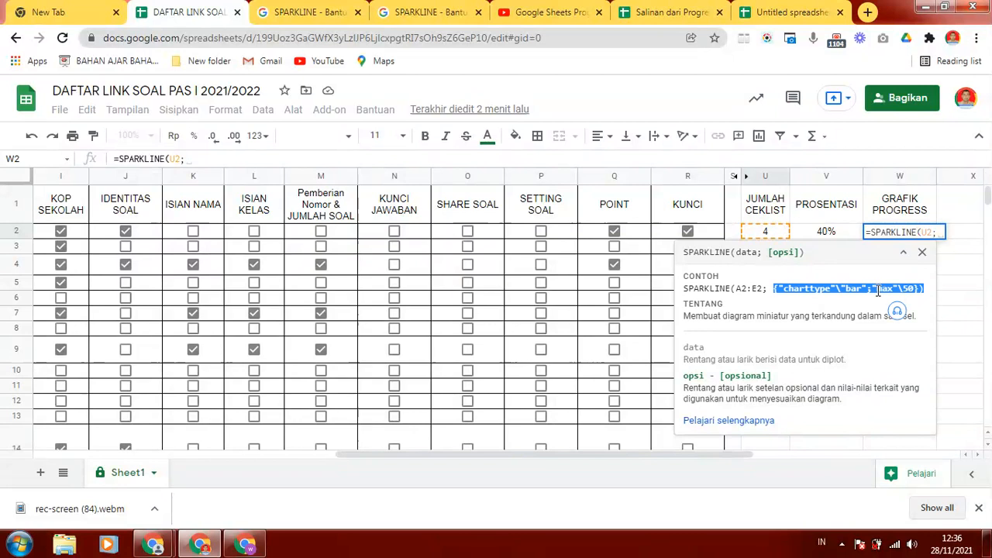
{"action": "left_click", "coordinate": [308, 14]}
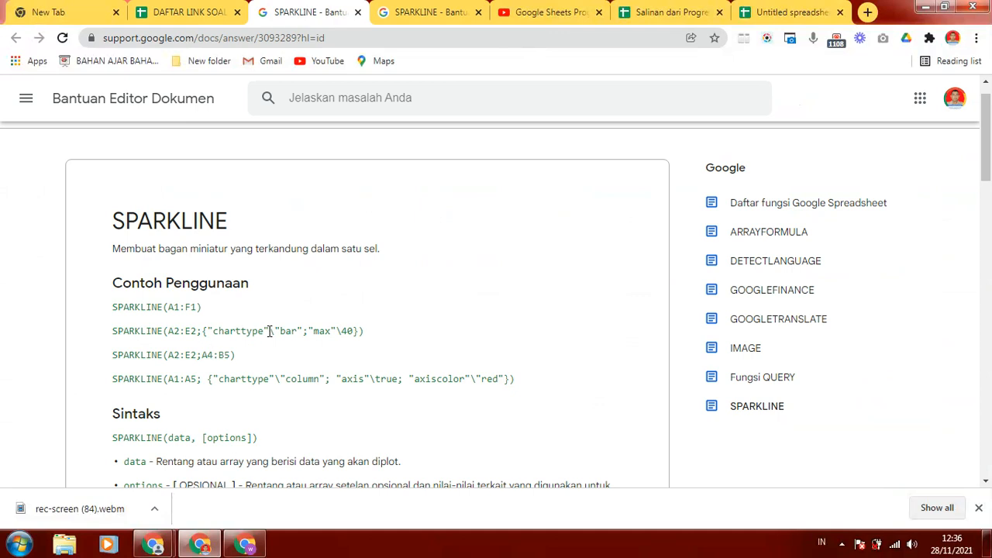
{"action": "left_click_drag", "start_coordinate": [201, 331], "coordinate": [409, 338]}
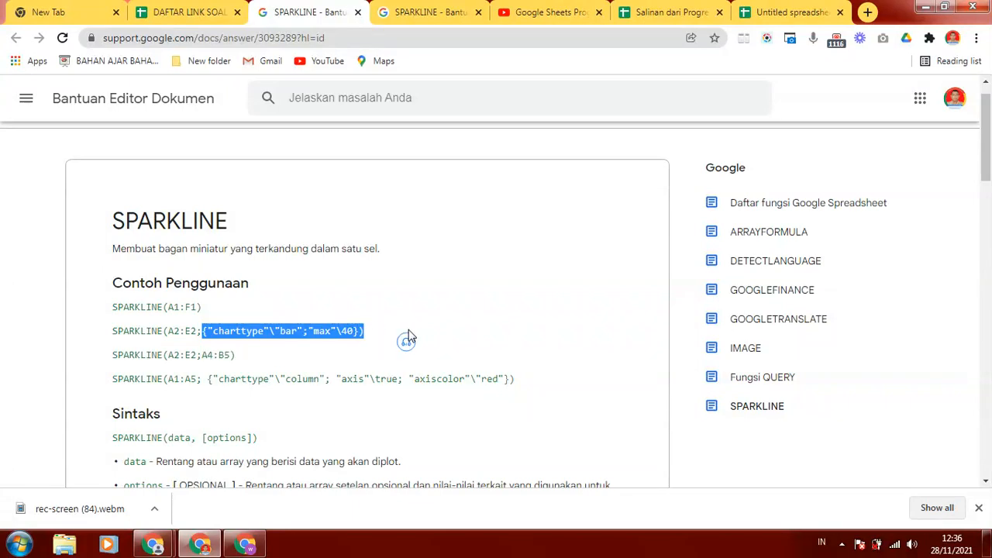
{"action": "left_click", "coordinate": [193, 13]}
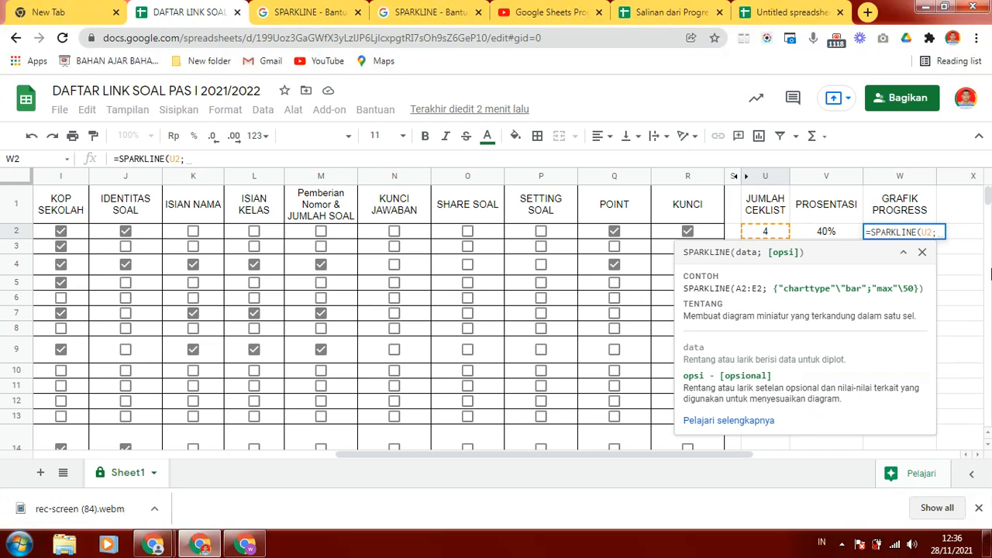
{"action": "left_click", "coordinate": [230, 158]}
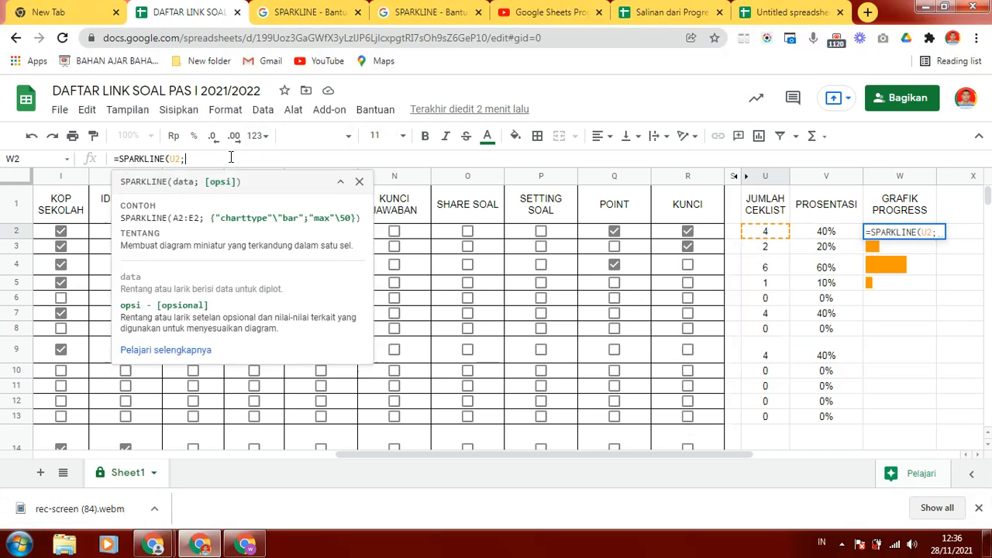
{"action": "key", "text": "ctrl+v"}
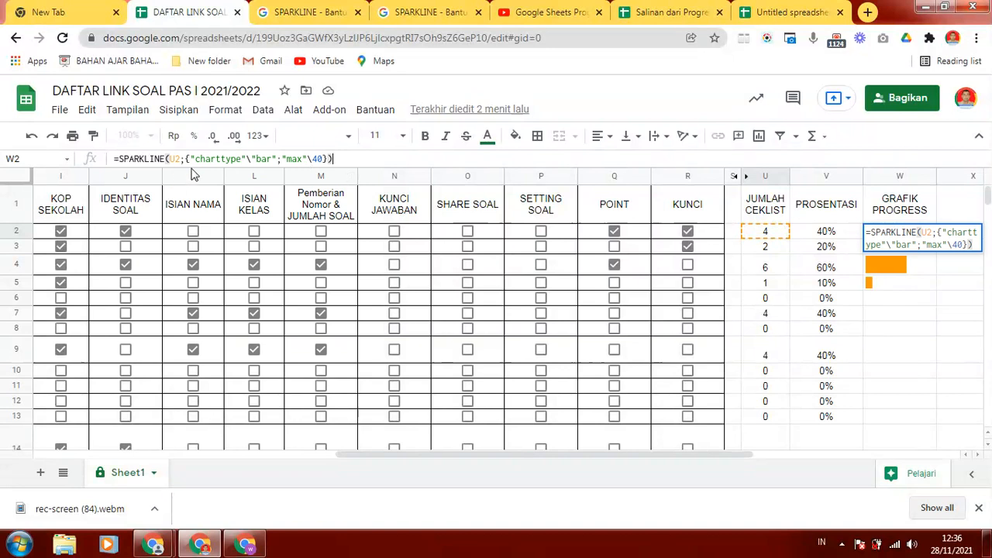
- Set the max option of the W2 SPARKLINE formula to 10 and commit the formula
{"action": "left_click", "coordinate": [294, 11]}
{"action": "left_click_drag", "start_coordinate": [984, 125], "coordinate": [969, 65]}
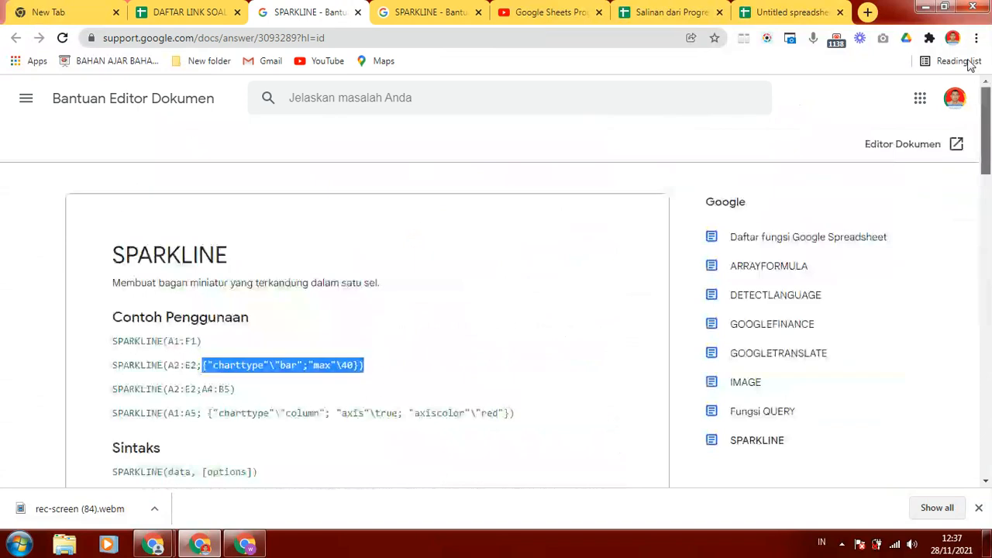
{"action": "left_click", "coordinate": [203, 14]}
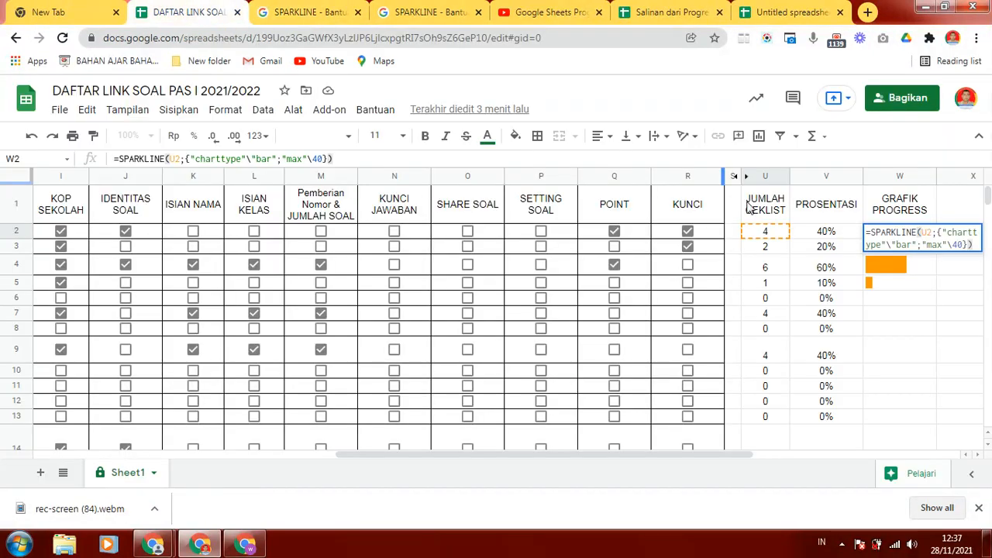
{"action": "left_click", "coordinate": [316, 159]}
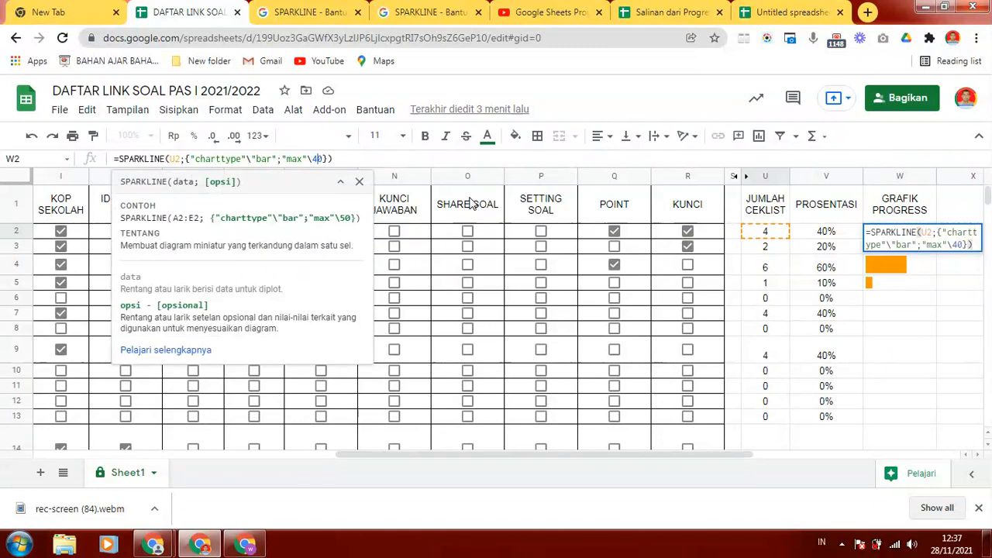
{"action": "key", "text": "BackSpace"}
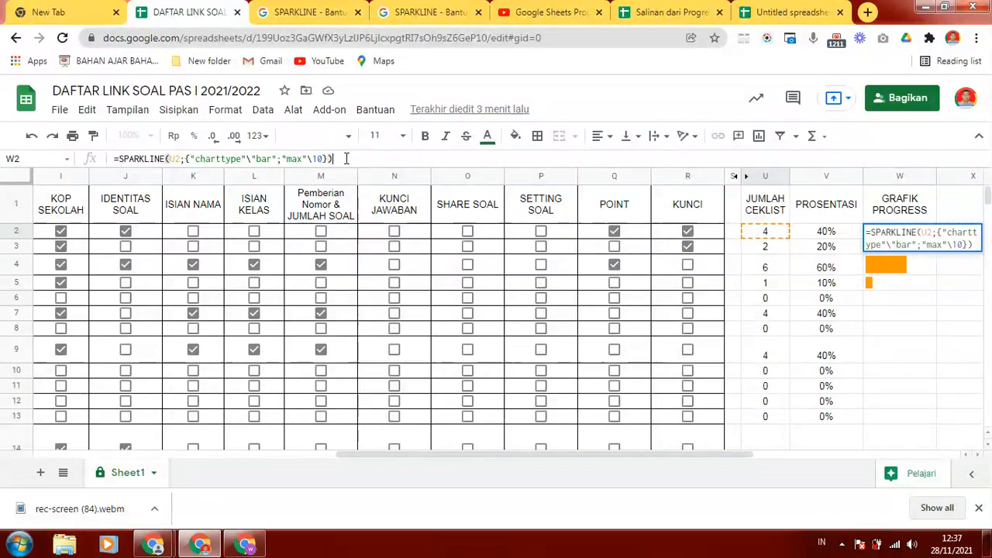
{"action": "key", "text": "Return"}
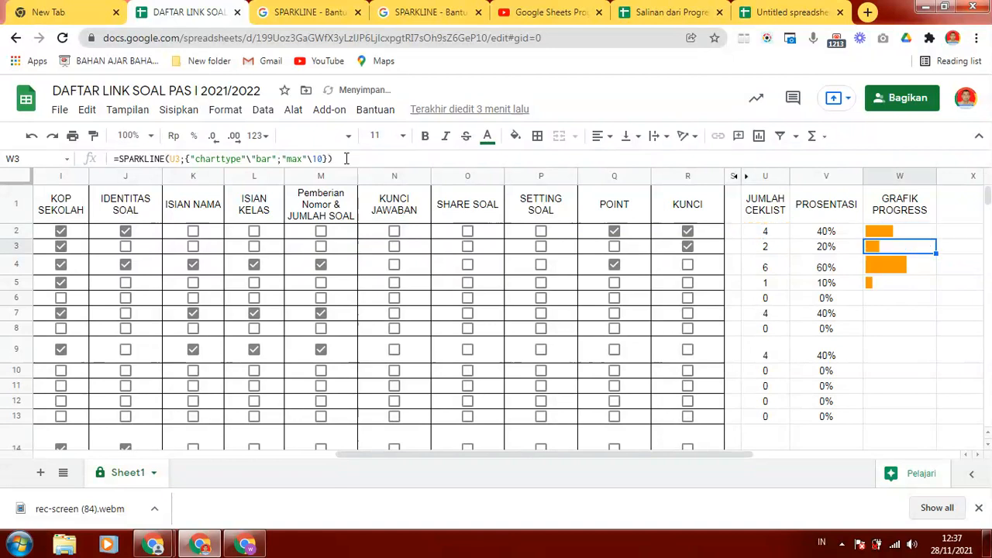
- Try filling the W2 progress bar formula down to W6, repeating it after clearing the bars in W4 and W5
{"action": "left_click", "coordinate": [899, 233]}
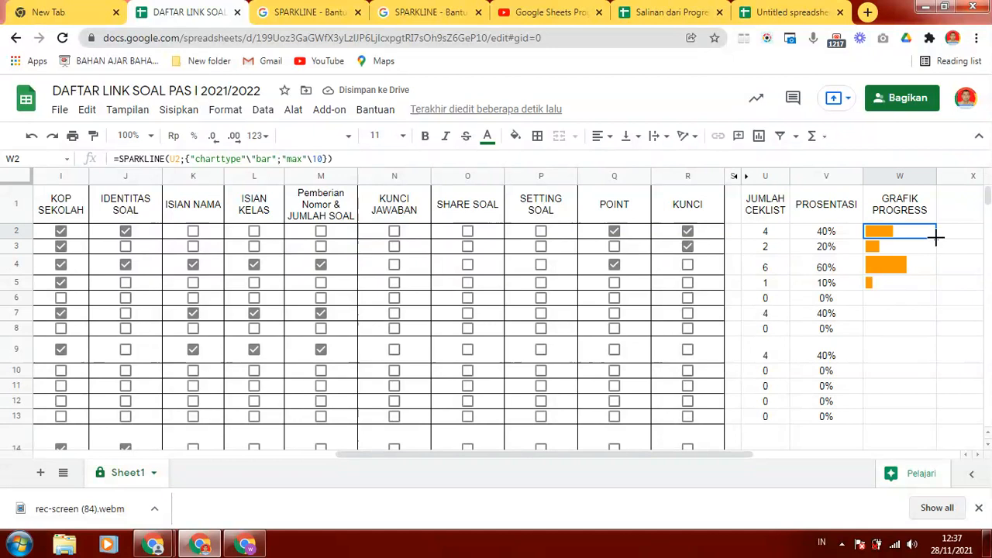
{"action": "left_click_drag", "start_coordinate": [936, 237], "coordinate": [945, 302]}
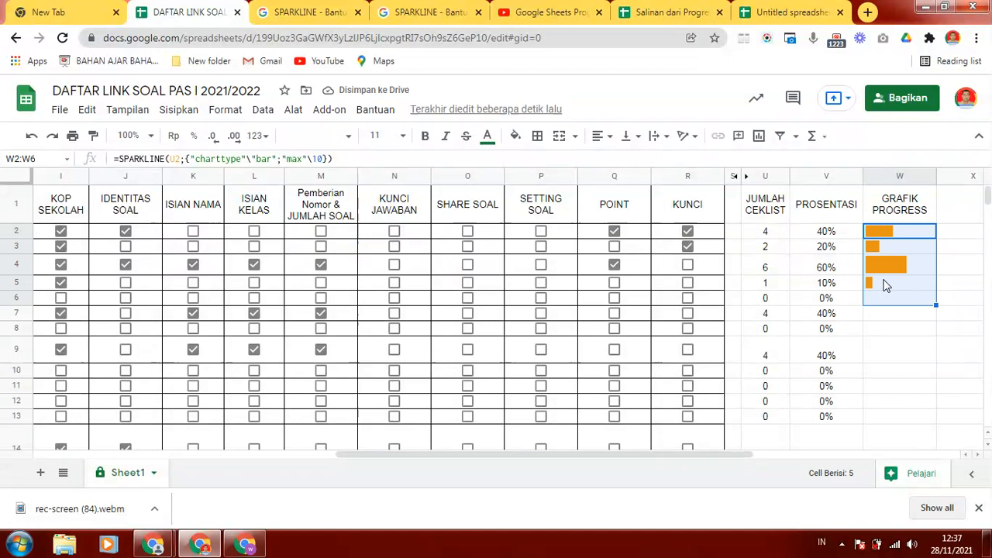
{"action": "left_click", "coordinate": [888, 266]}
{"action": "key", "text": "Delete"}
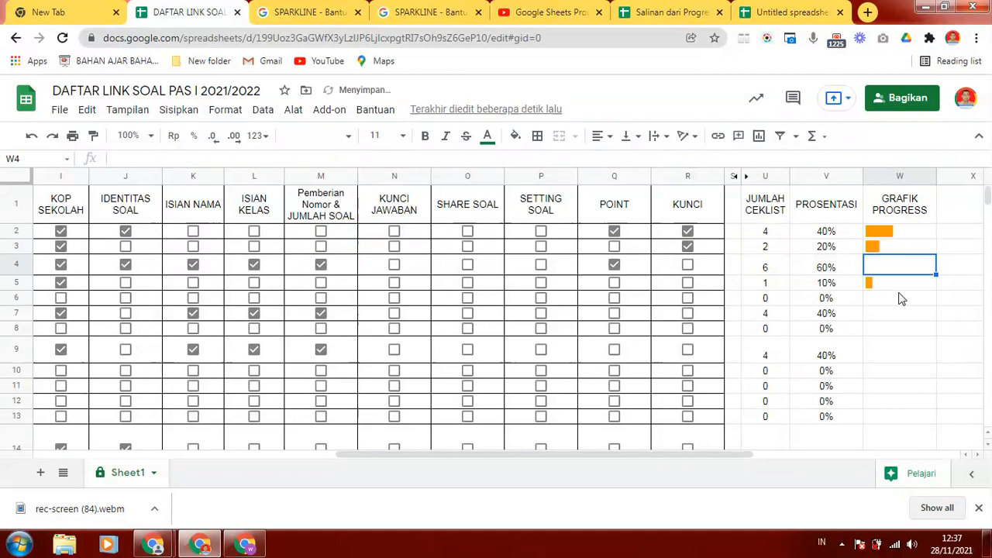
{"action": "left_click", "coordinate": [892, 287]}
{"action": "key", "text": "Delete"}
{"action": "left_click_drag", "start_coordinate": [891, 237], "coordinate": [937, 301]}
{"action": "left_click", "coordinate": [891, 251]}
{"action": "left_click", "coordinate": [881, 302]}
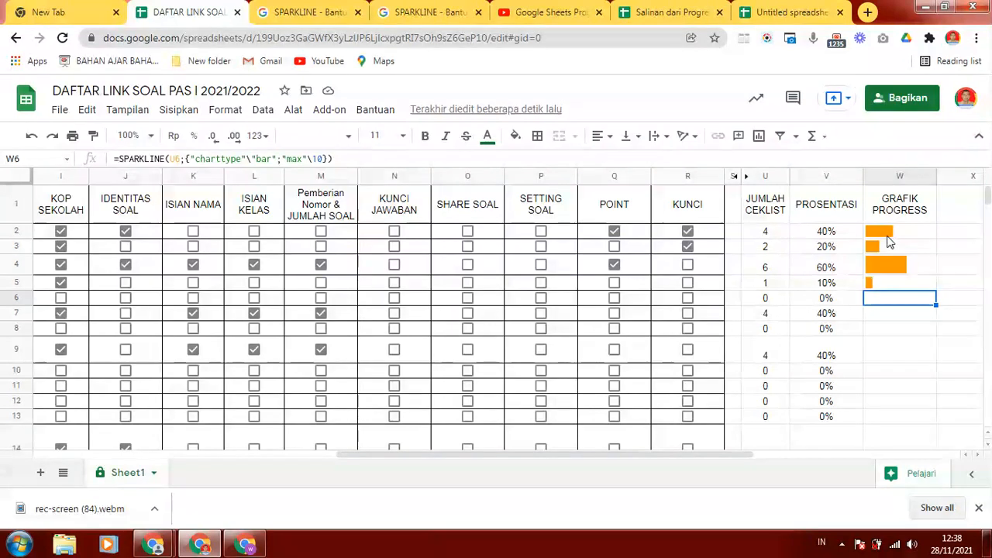
- Fill the GRAFIK PROGRESS formula from W2 down to W31
{"action": "left_click", "coordinate": [889, 232]}
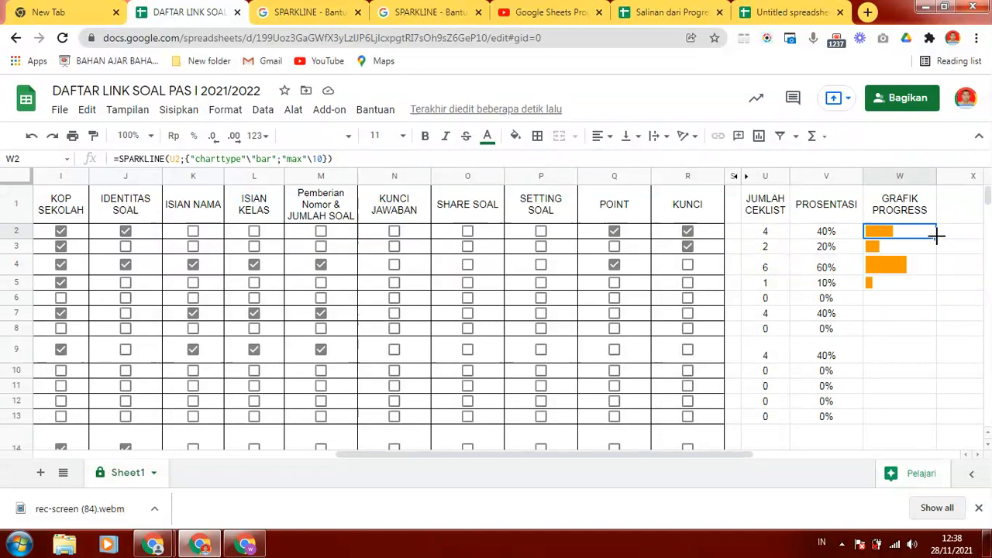
{"action": "left_click_drag", "start_coordinate": [937, 235], "coordinate": [910, 392]}
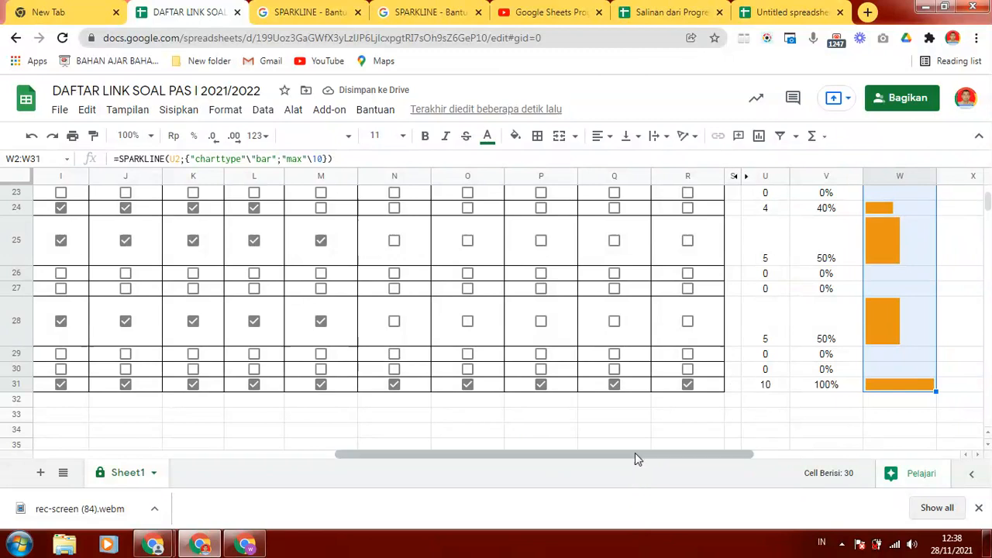
- Examine the progress bars in the last rows down to row 31 against their teachers, checkbox counts and percentages
{"action": "left_click_drag", "start_coordinate": [634, 458], "coordinate": [586, 472]}
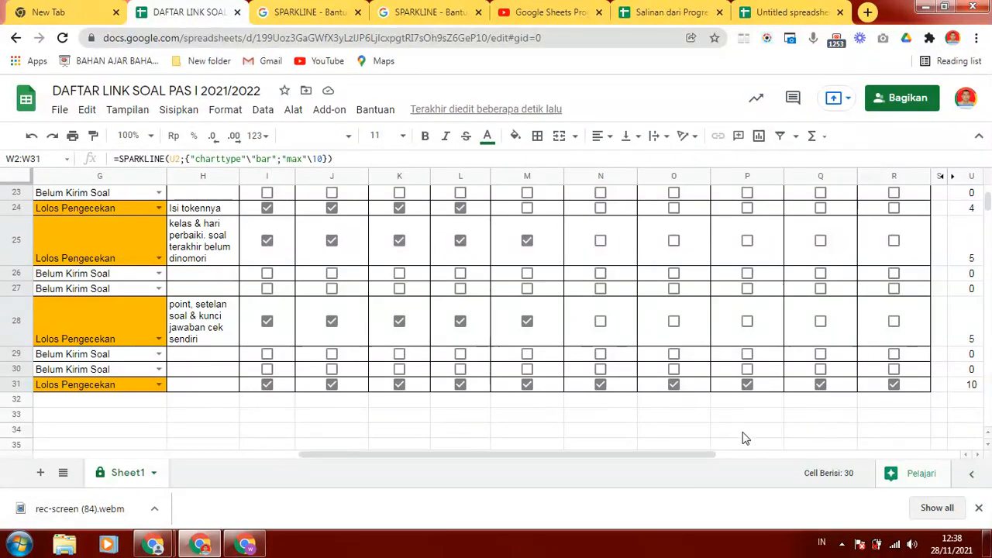
{"action": "left_click_drag", "start_coordinate": [521, 465], "coordinate": [254, 465]}
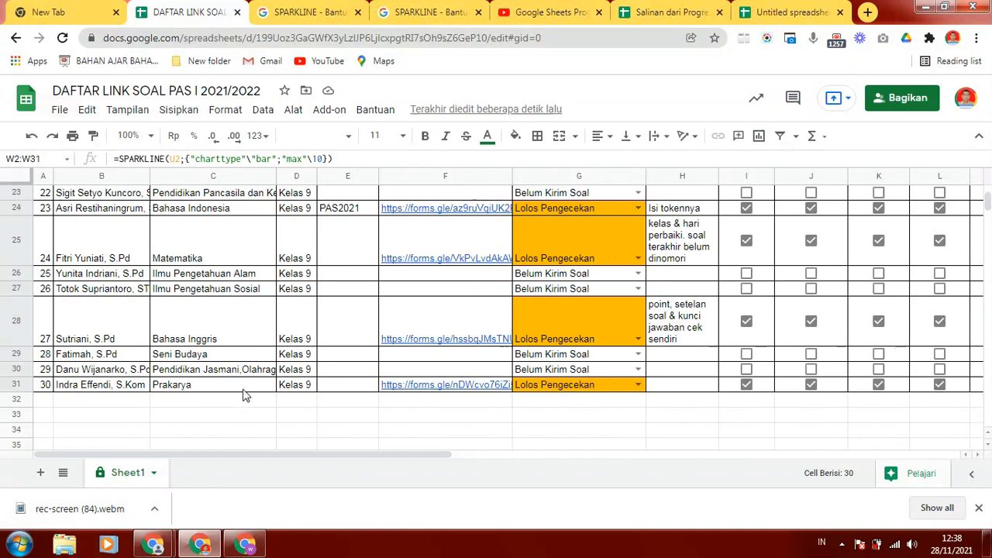
{"action": "left_click_drag", "start_coordinate": [184, 462], "coordinate": [550, 467]}
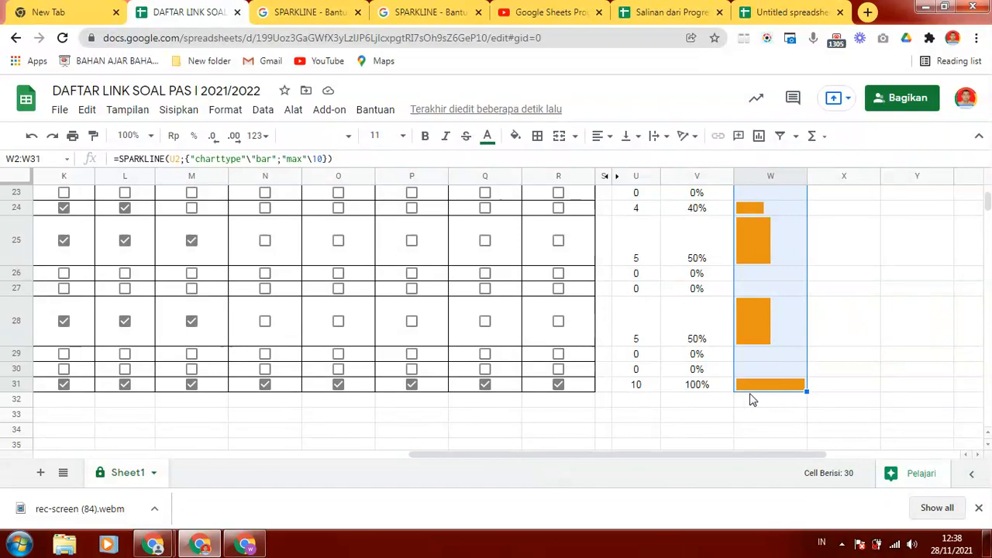
{"action": "left_click", "coordinate": [780, 331]}
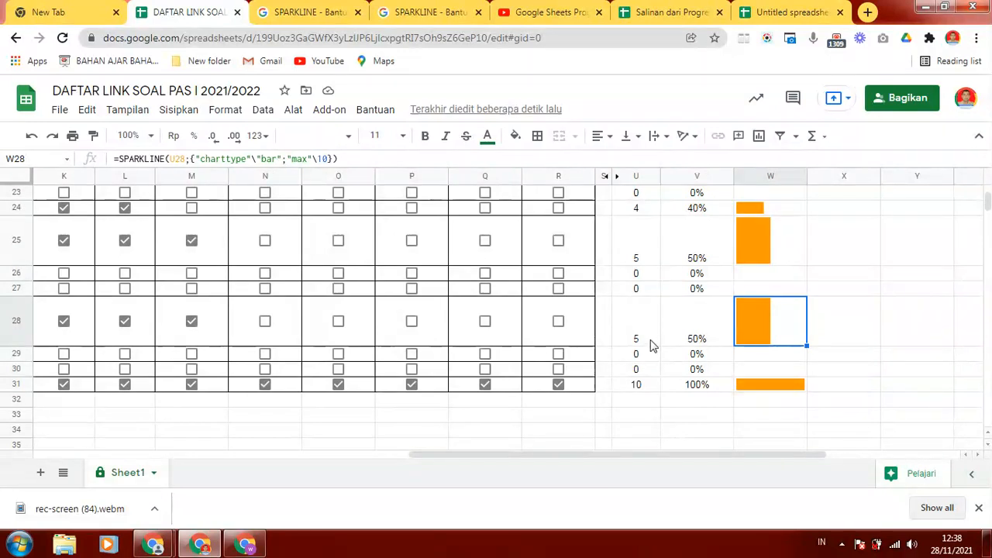
{"action": "left_click", "coordinate": [666, 388]}
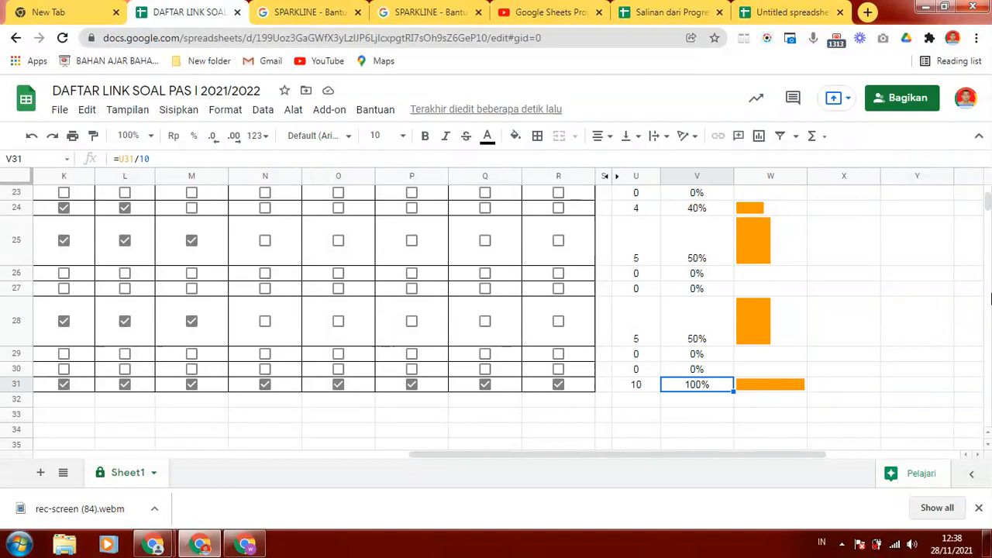
{"action": "left_click", "coordinate": [780, 375]}
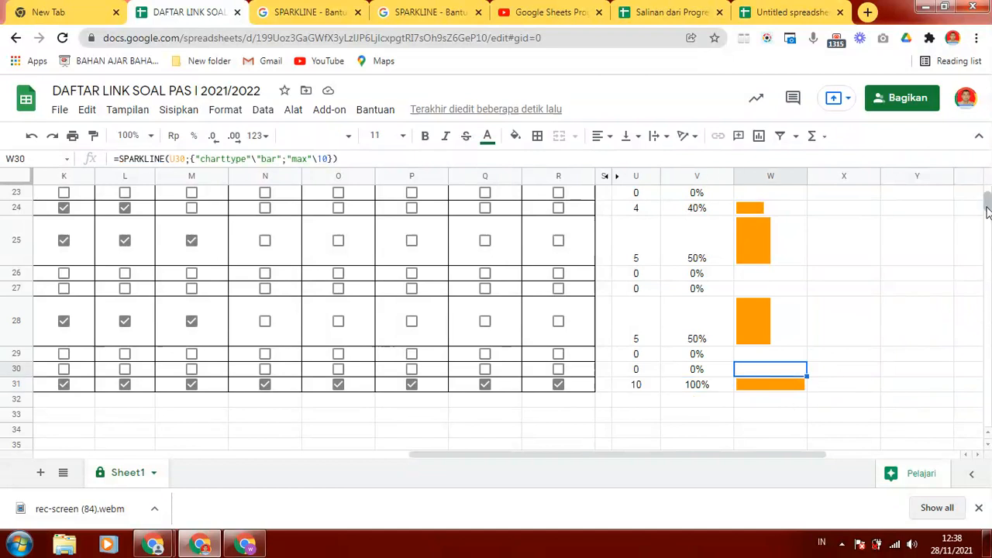
- Compare row 18's progress bar with its teacher entry and checkboxes, and inspect the bar in row 14
{"action": "scroll", "coordinate": [988, 203], "scroll_direction": "up", "scroll_amount": 5}
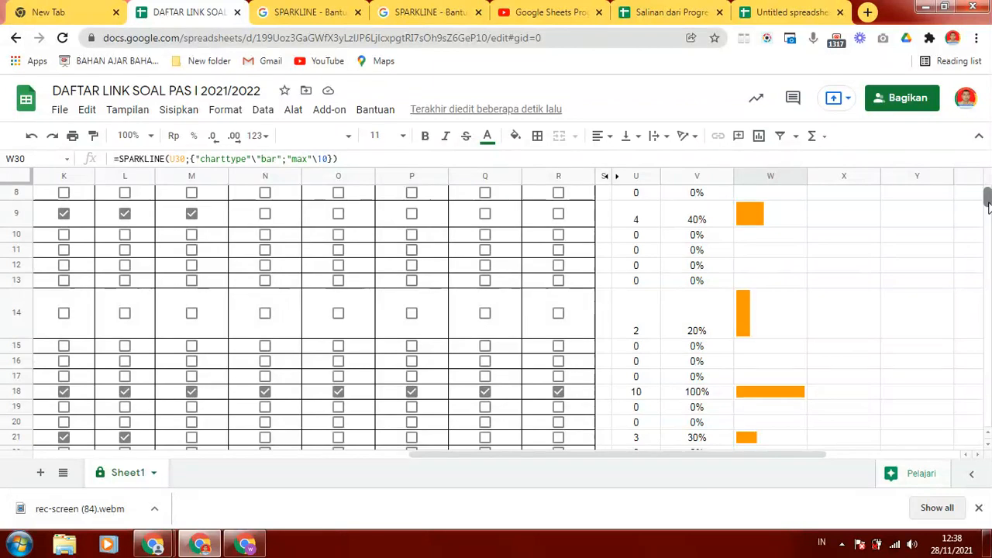
{"action": "left_click", "coordinate": [775, 395]}
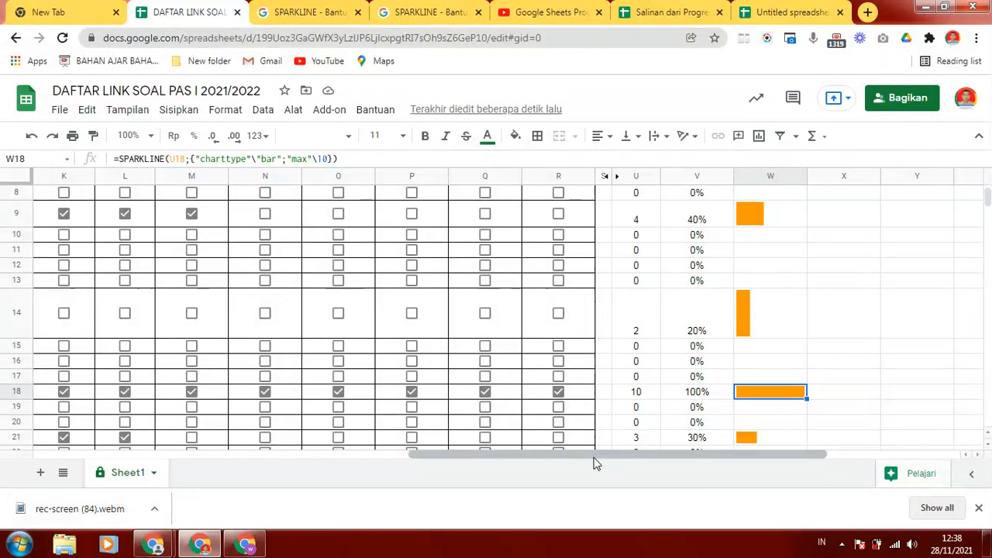
{"action": "left_click_drag", "start_coordinate": [408, 454], "coordinate": [46, 456]}
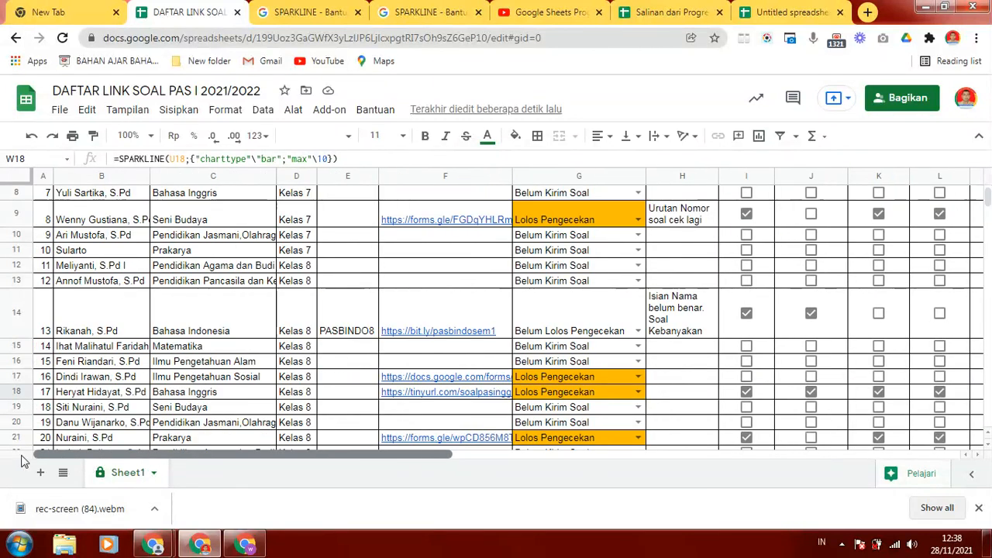
{"action": "left_click", "coordinate": [98, 394]}
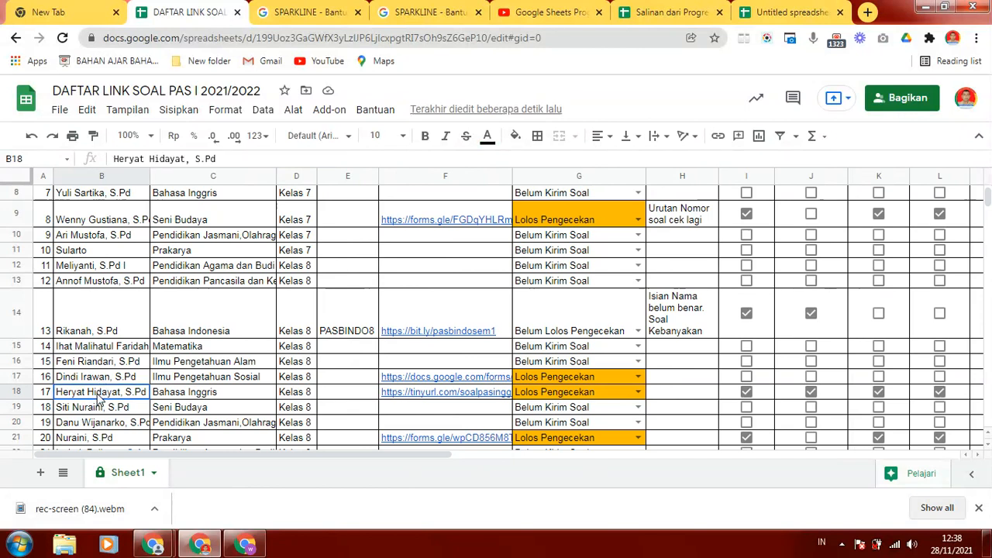
{"action": "left_click", "coordinate": [728, 394]}
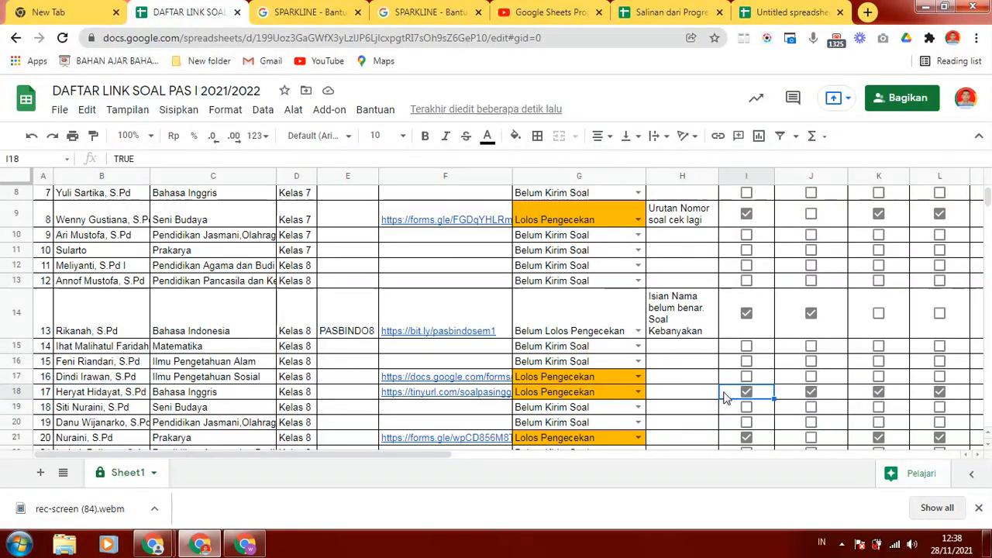
{"action": "left_click_drag", "start_coordinate": [468, 456], "coordinate": [799, 441]}
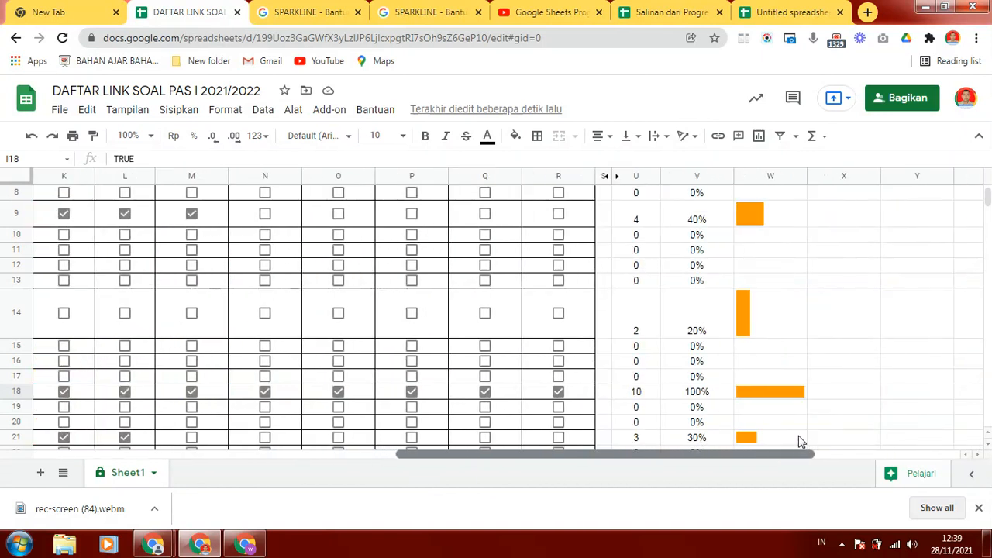
{"action": "left_click", "coordinate": [742, 299]}
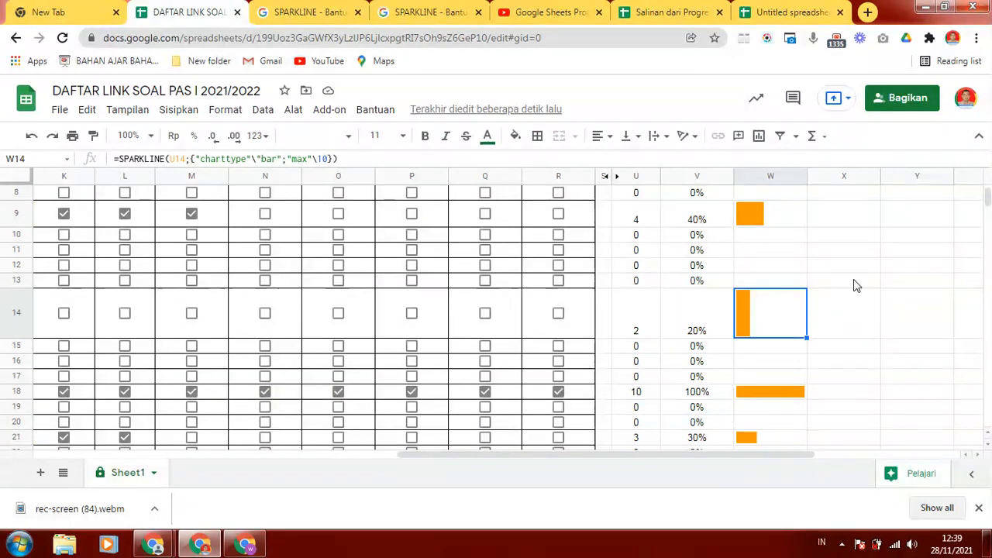
- Inspect the progress bar formula in W9 and compare the bar with row 9's checkboxes and percentage
{"action": "left_click", "coordinate": [748, 218]}
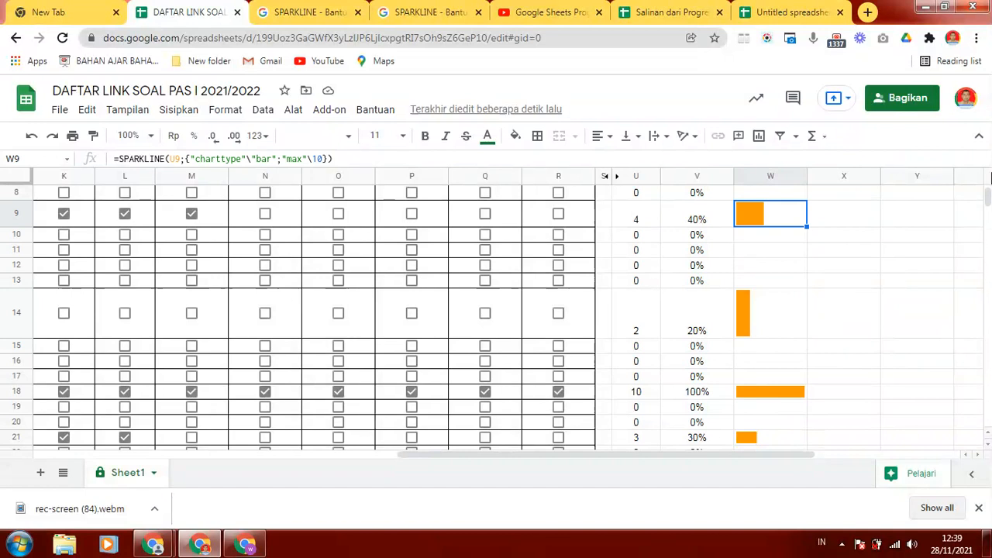
{"action": "scroll", "coordinate": [988, 182], "scroll_direction": "up", "scroll_amount": 3}
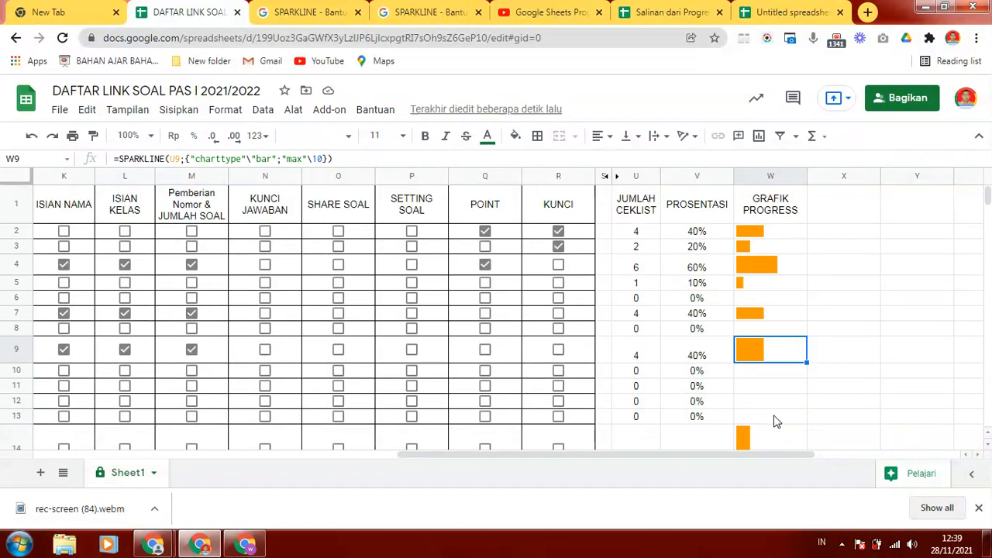
{"action": "left_click", "coordinate": [867, 242]}
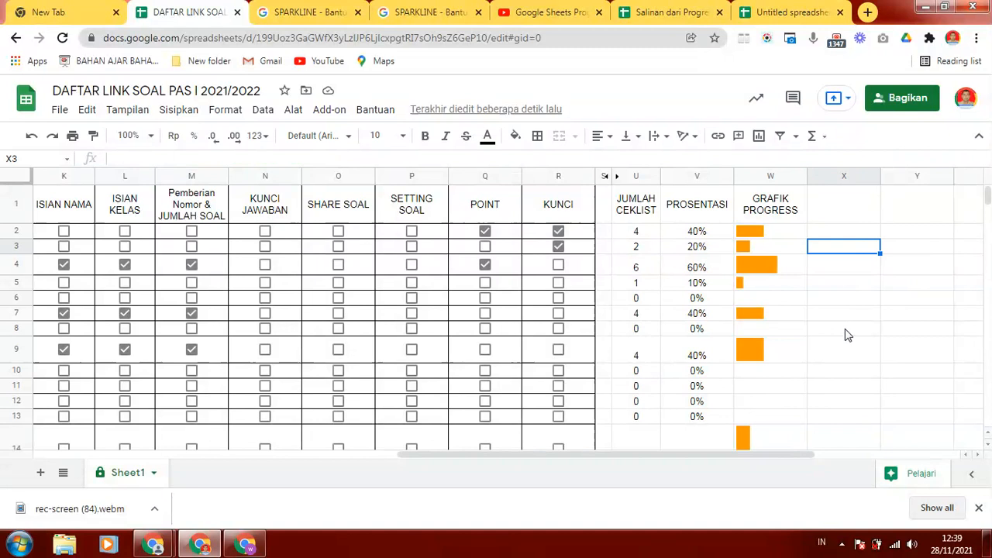
{"action": "left_click", "coordinate": [862, 206]}
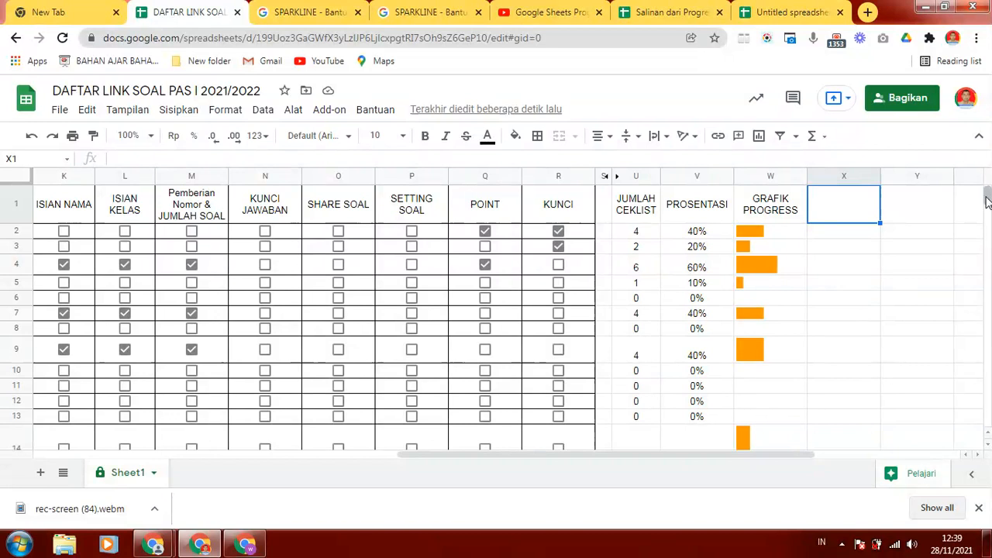
{"action": "mouse_move", "coordinate": [986, 201]}
{"action": "left_mouse_down"}
{"action": "mouse_move", "coordinate": [987, 215]}
{"action": "mouse_move", "coordinate": [986, 196]}
{"action": "left_mouse_up"}
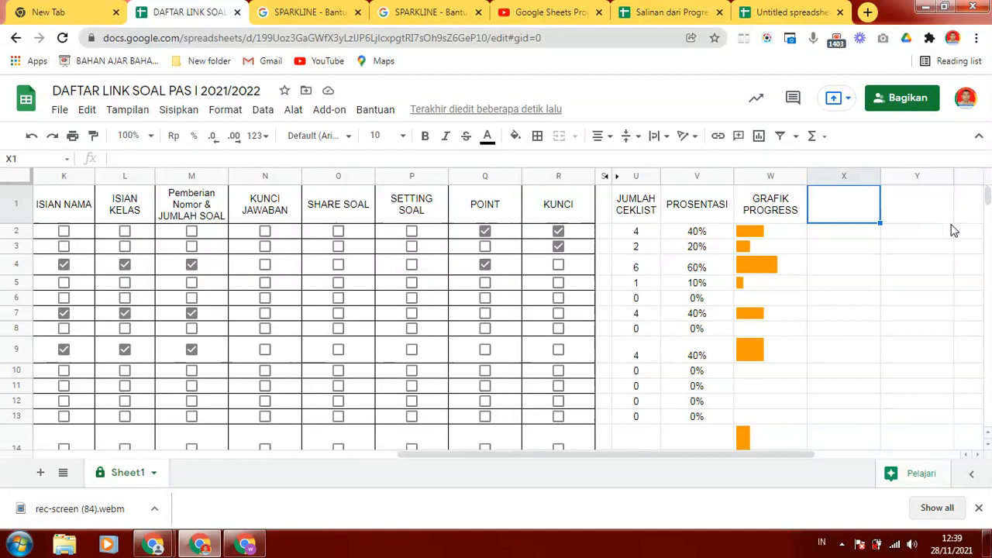
{"action": "left_click", "coordinate": [755, 288]}
{"action": "left_click", "coordinate": [862, 259]}
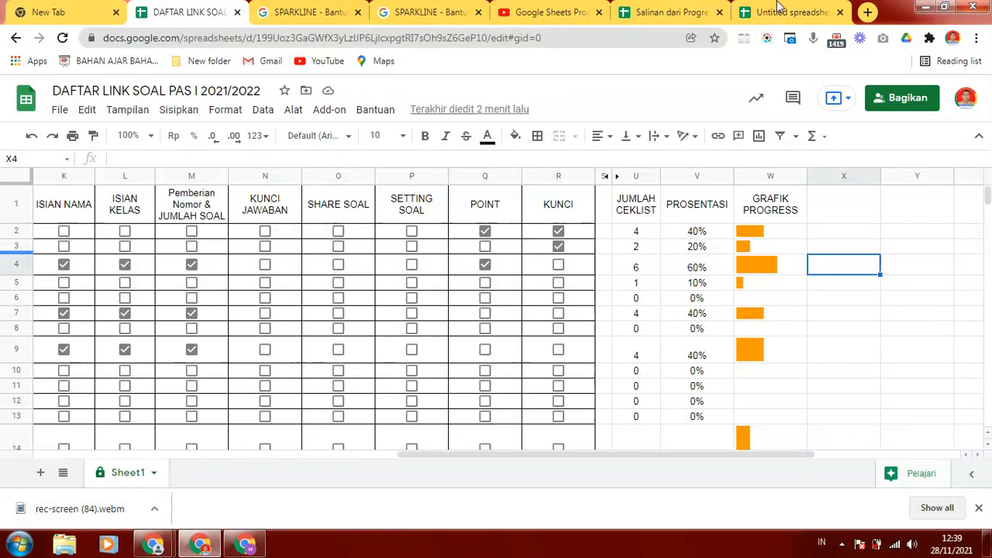
- Review row 2's formulas for the progress bar, the percentage and the checkbox count
{"action": "left_click", "coordinate": [790, 231]}
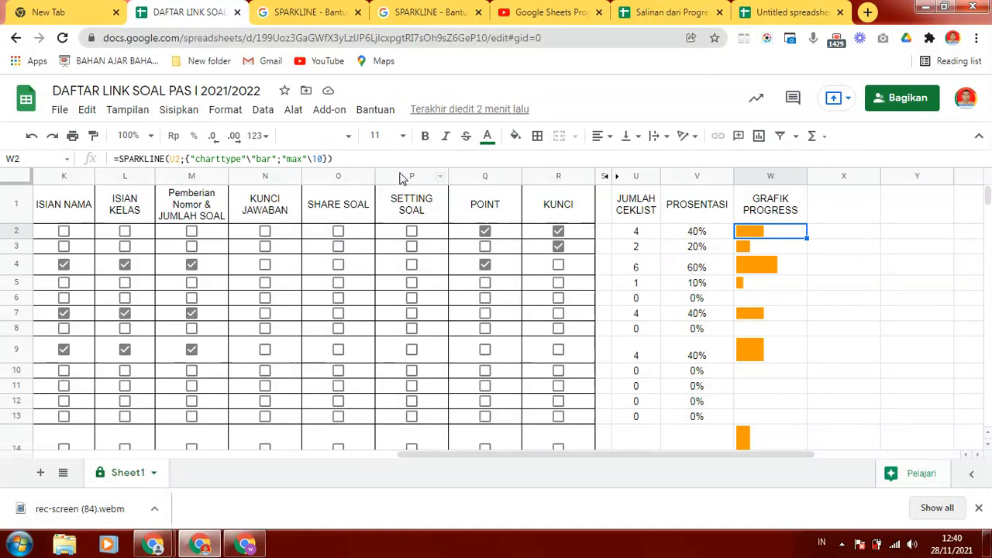
{"action": "left_click", "coordinate": [713, 231]}
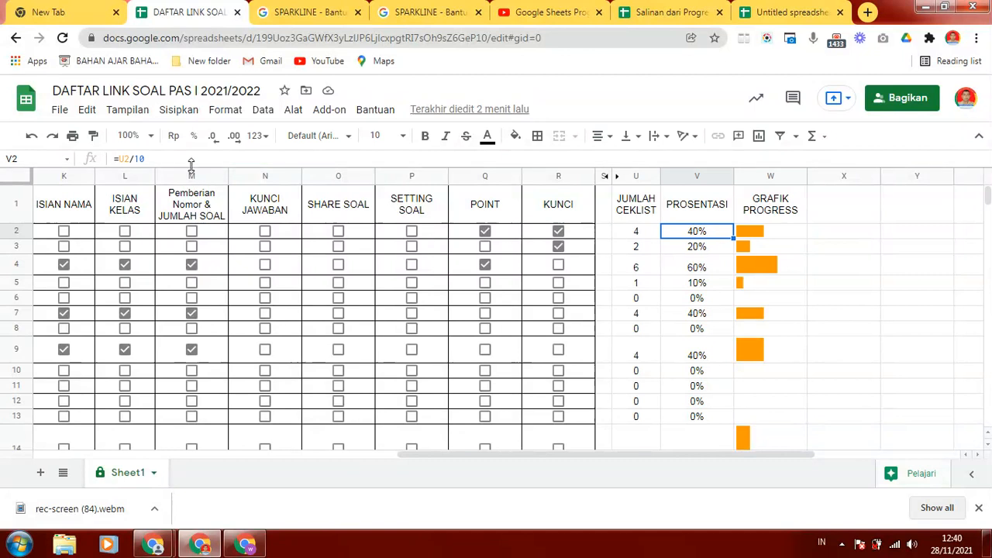
{"action": "left_click", "coordinate": [651, 232]}
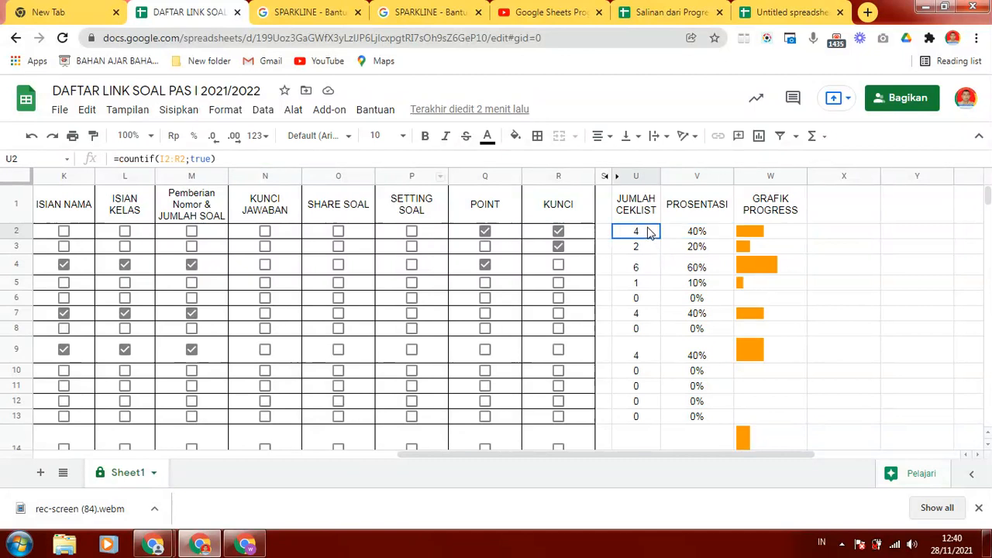